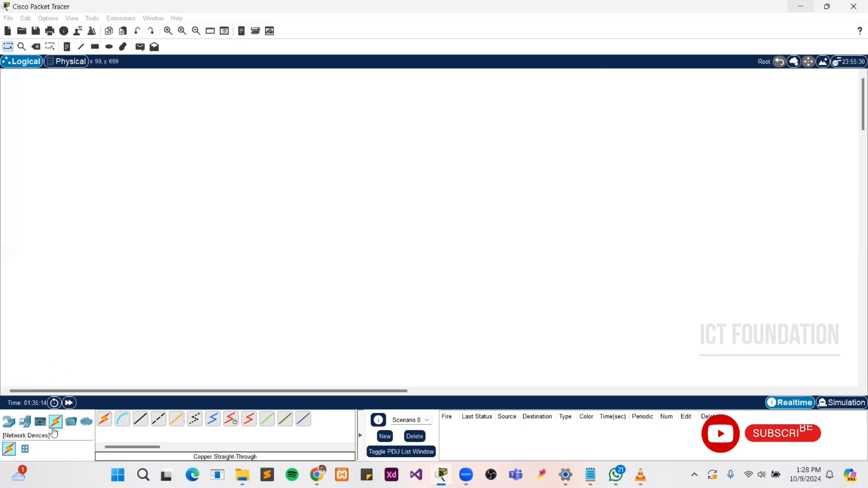
Step: Place a 1941 router, a 2960-24TT switch below it and a PC-PT computer at the lower left of the workspace
{"action": "left_click", "coordinate": [9, 428]}
{"action": "left_click_drag", "start_coordinate": [141, 428], "coordinate": [326, 113]}
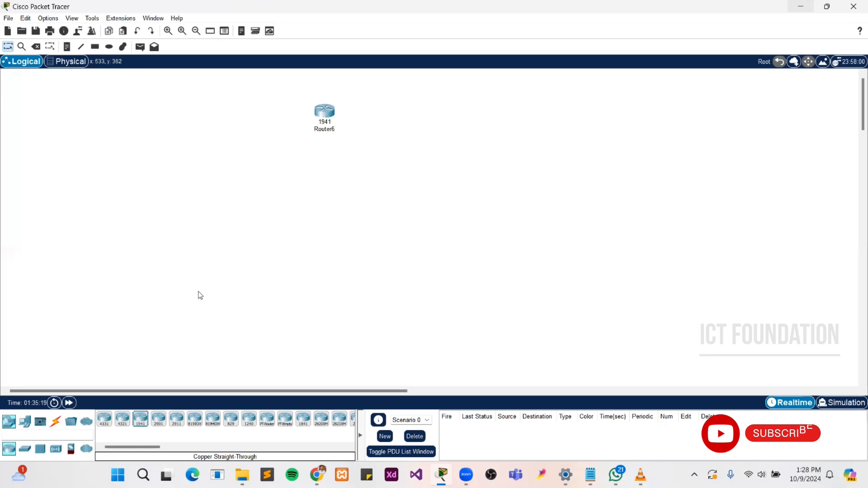
{"action": "left_click", "coordinate": [25, 453]}
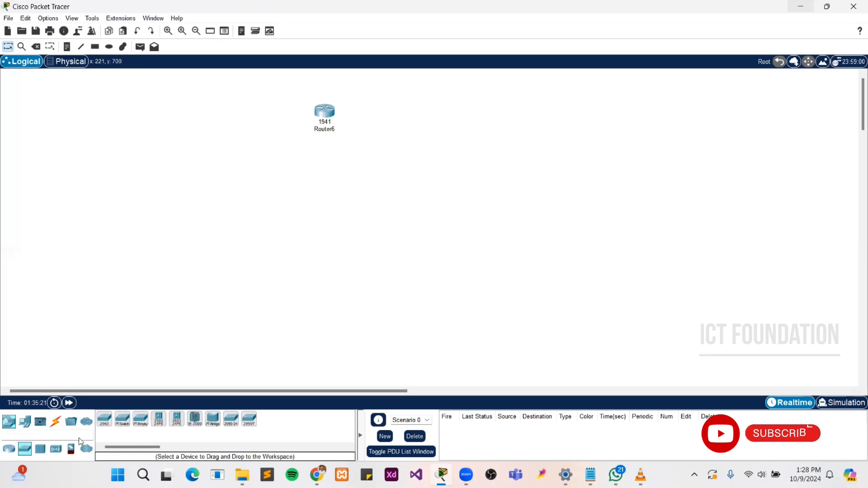
{"action": "left_click_drag", "start_coordinate": [104, 419], "coordinate": [301, 219]}
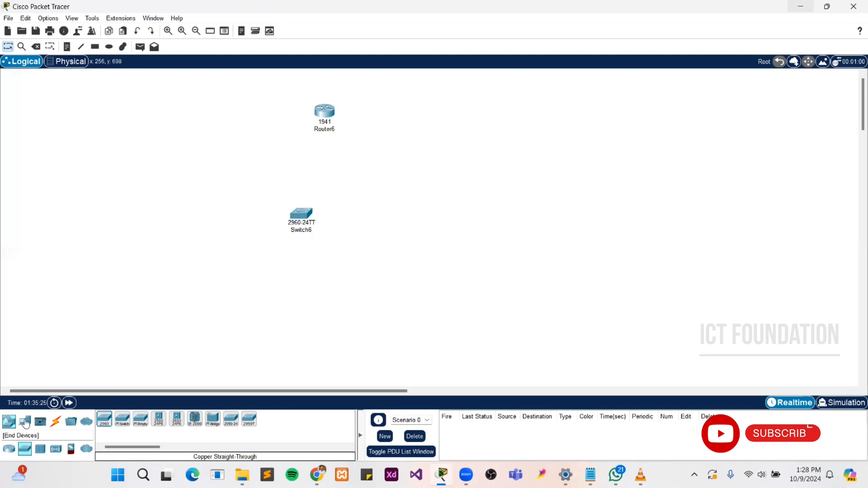
{"action": "left_click", "coordinate": [24, 422]}
{"action": "left_click_drag", "start_coordinate": [105, 421], "coordinate": [112, 290]}
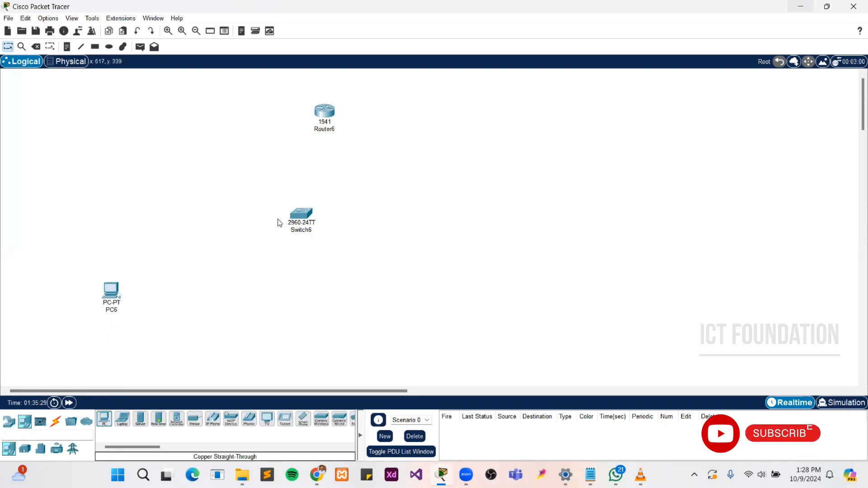
Step: Set the router's display name to RouterJaffna and its hostname to RouterJF
{"action": "left_click", "coordinate": [324, 113]}
{"action": "left_click", "coordinate": [362, 90]}
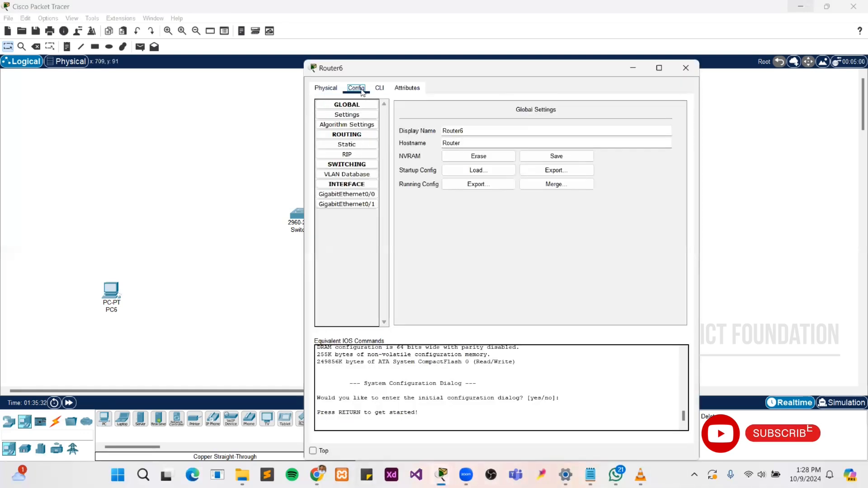
{"action": "left_click", "coordinate": [471, 130]}
{"action": "key", "text": "BackSpace"}
{"action": "type", "text": "Jaffna"}
{"action": "left_click", "coordinate": [494, 144]}
{"action": "type", "text": "JF"}
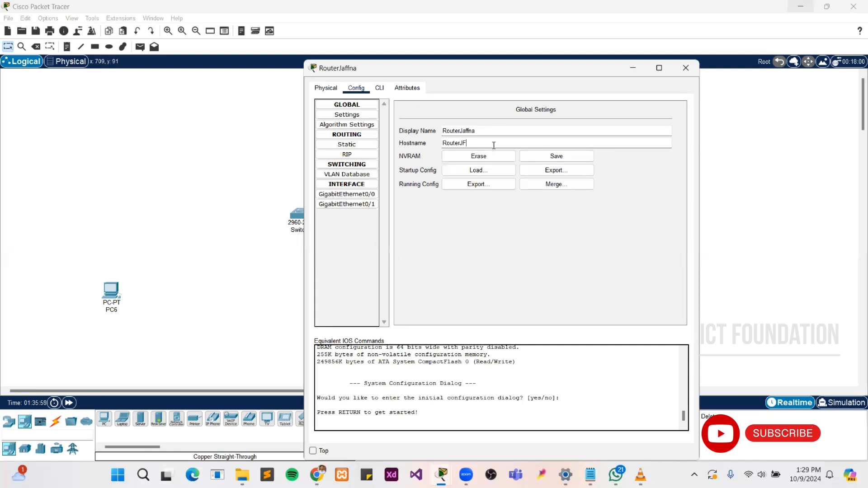
{"action": "key", "text": "Tab"}
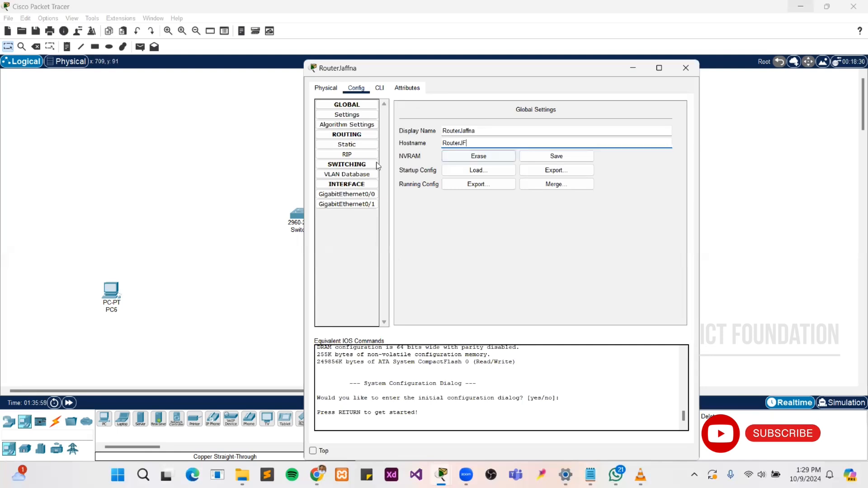
{"action": "left_click", "coordinate": [360, 195]}
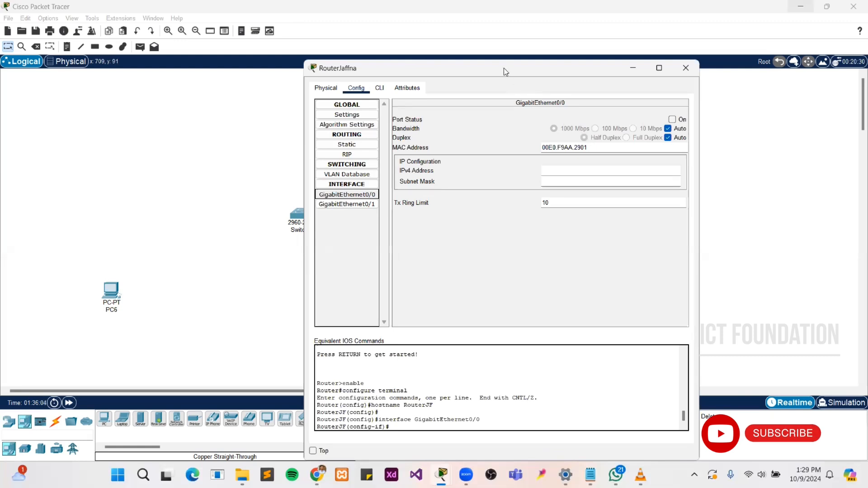
{"action": "left_click", "coordinate": [686, 68]}
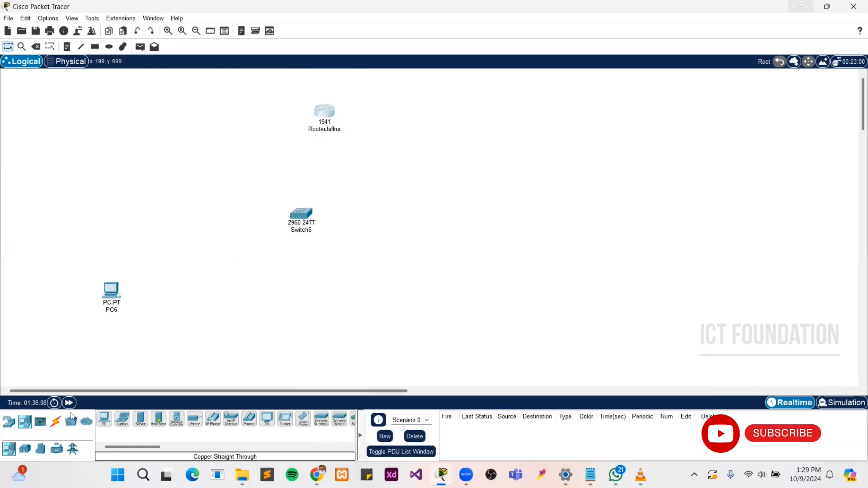
Step: Connect the router's GigabitEthernet0/0 to the switch's GigabitEthernet0/1 with a copper straight-through cable
{"action": "left_click", "coordinate": [57, 424]}
{"action": "left_click", "coordinate": [141, 419]}
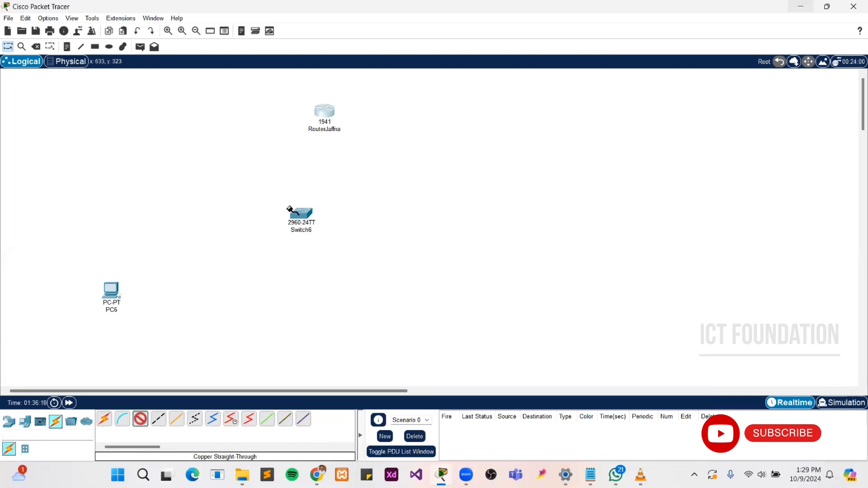
{"action": "left_click", "coordinate": [322, 111]}
{"action": "left_click", "coordinate": [352, 137]}
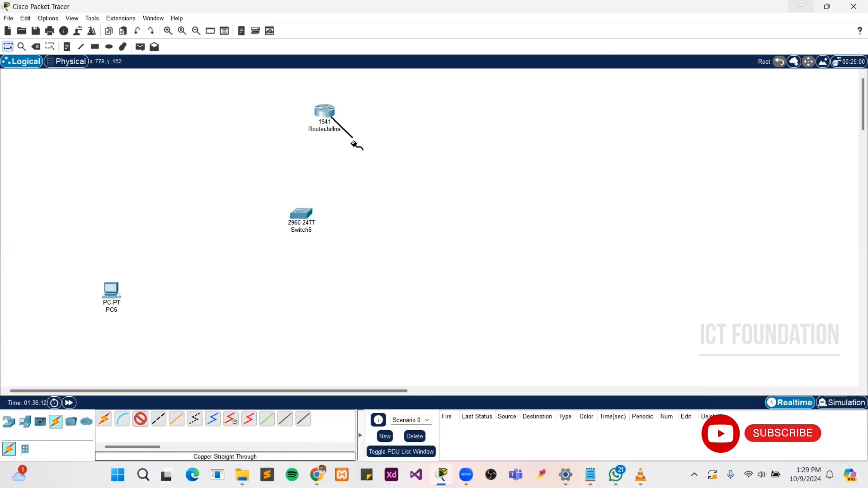
{"action": "left_click", "coordinate": [301, 212]}
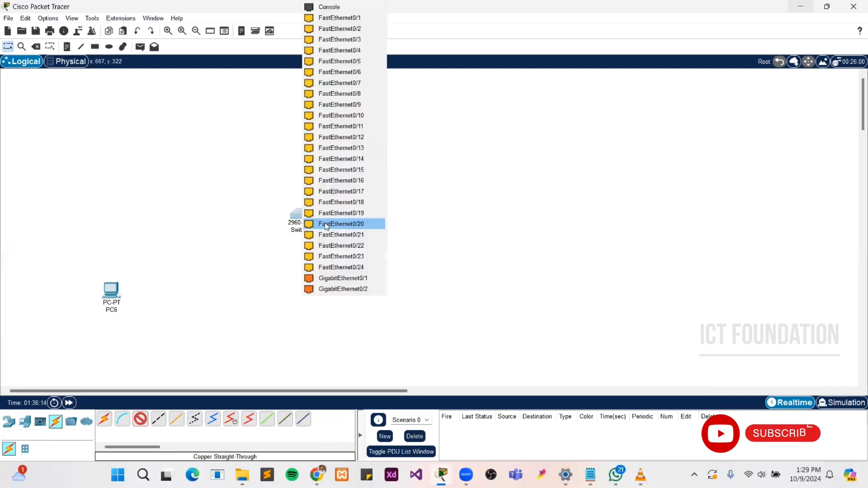
{"action": "left_click", "coordinate": [326, 279]}
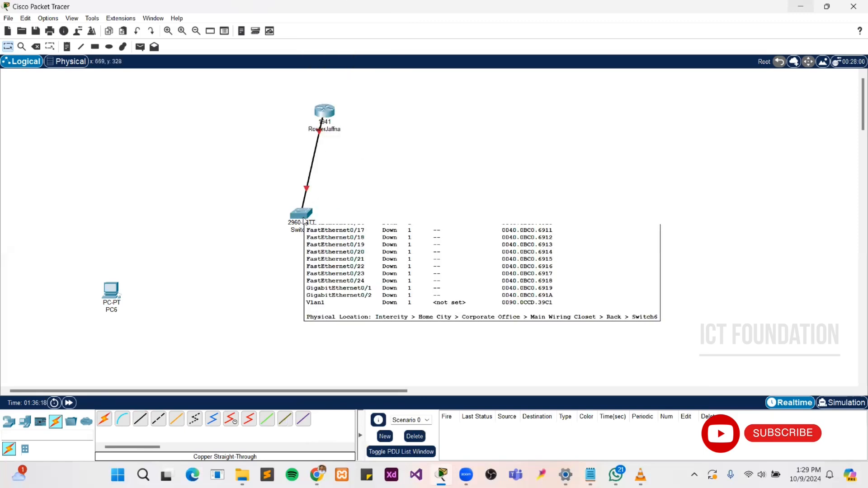
Step: Turn on the router's GigabitEthernet0/0 port and assign it IPv4 address 192.168.1.1 with subnet mask 255.255.255.0
{"action": "left_click", "coordinate": [324, 111]}
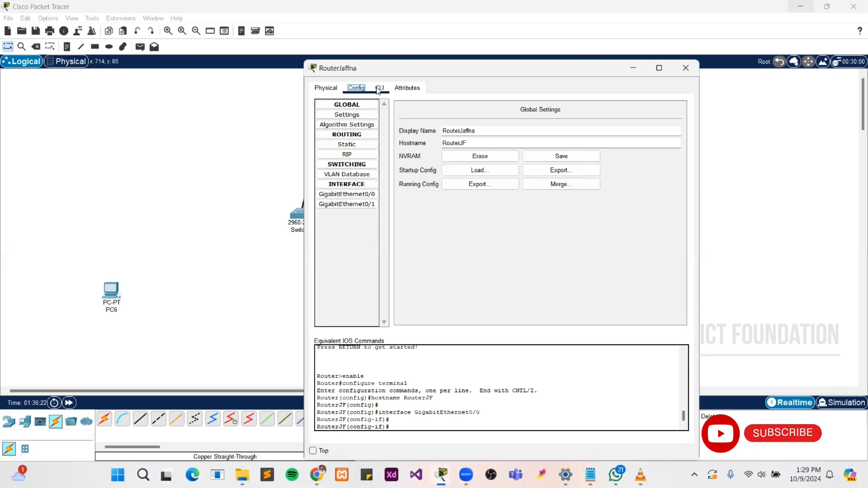
{"action": "left_click", "coordinate": [347, 194]}
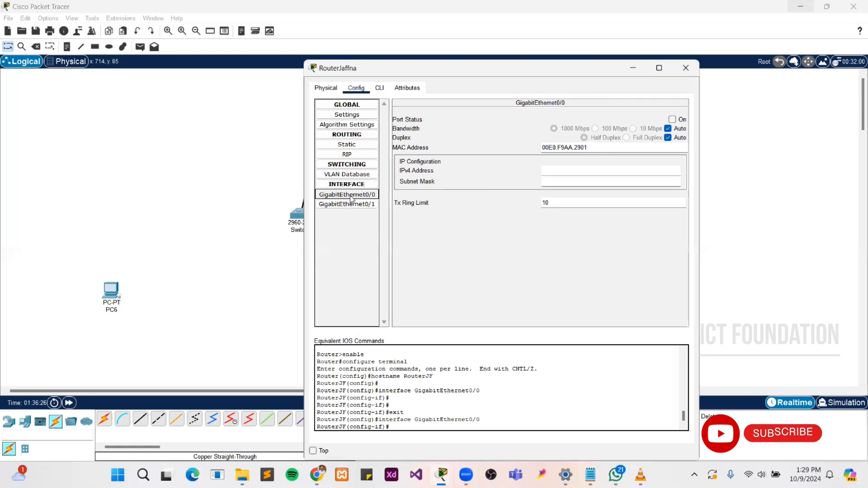
{"action": "left_click", "coordinate": [672, 120]}
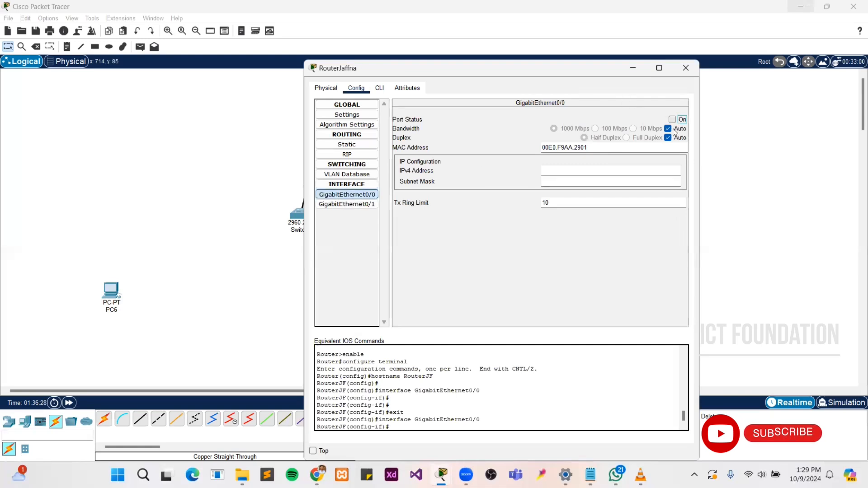
{"action": "left_click", "coordinate": [678, 120]}
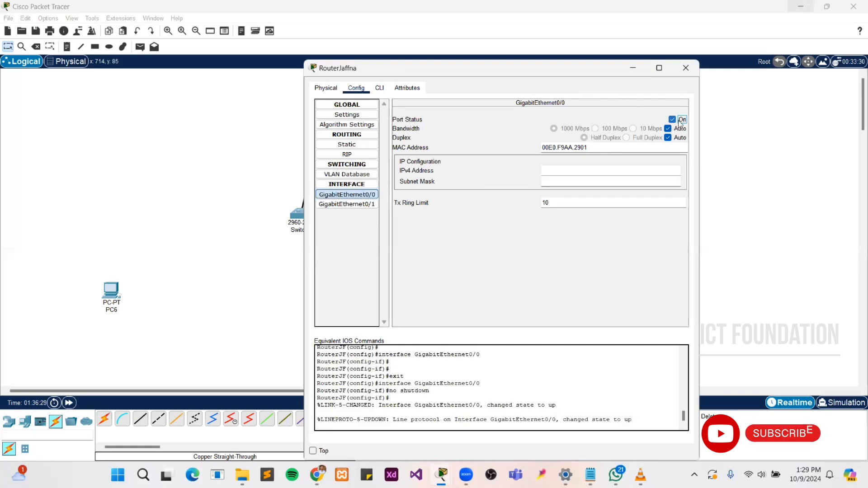
{"action": "left_click", "coordinate": [583, 174]}
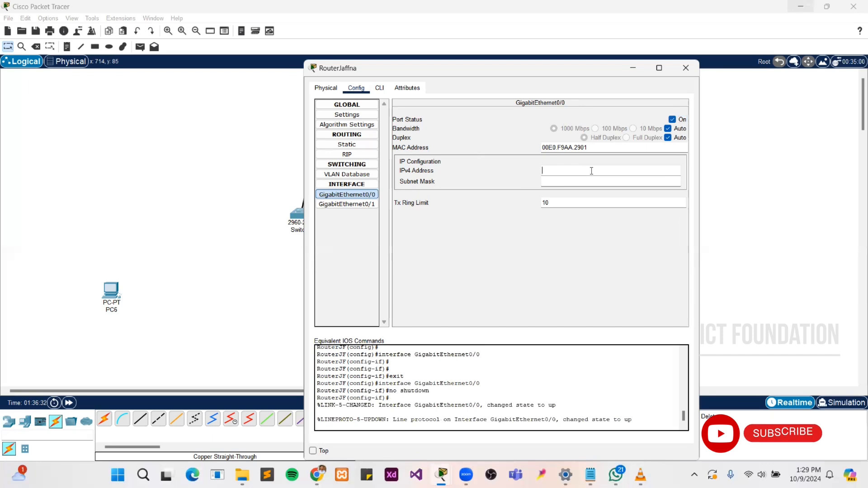
{"action": "type", "text": "192.168.1.1"}
{"action": "left_click", "coordinate": [615, 182]}
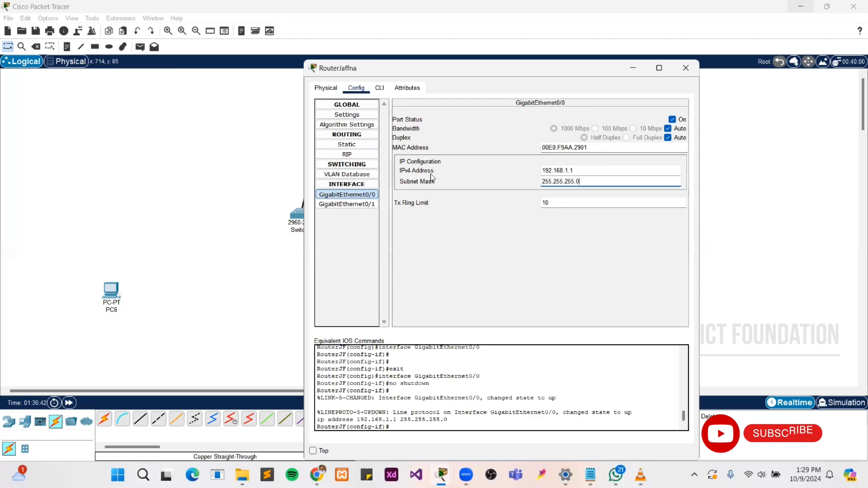
Step: Open the router's command line and exit interface configuration back to global configuration mode
{"action": "left_click", "coordinate": [379, 88]}
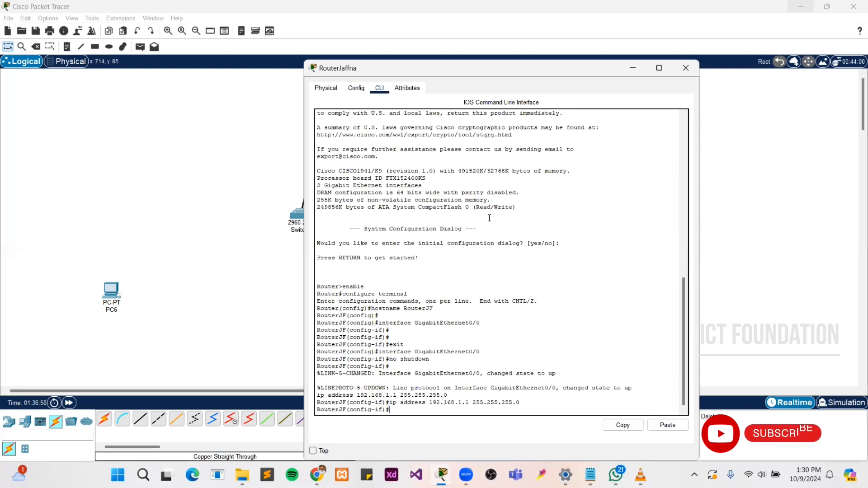
{"action": "key", "text": "Return"}
{"action": "key", "text": "Return"}
{"action": "key", "text": "Return"}
{"action": "key", "text": "Return"}
{"action": "key", "text": "Return"}
{"action": "key", "text": "Return"}
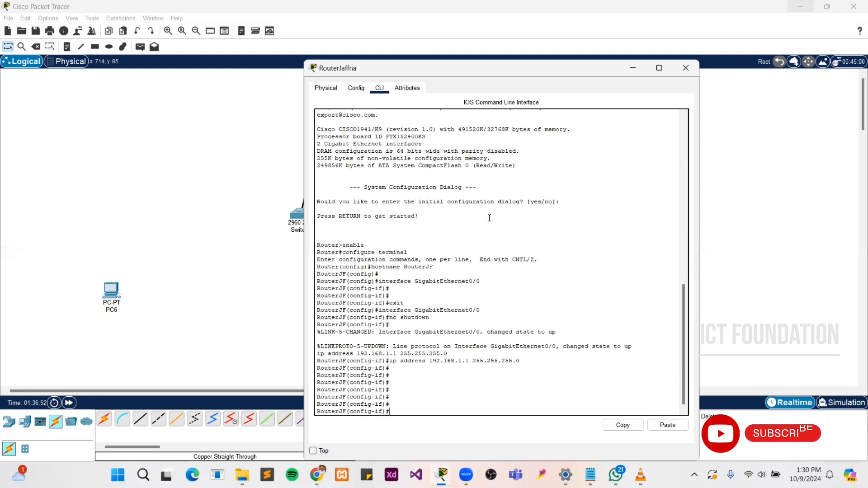
{"action": "type", "text": "exit"}
{"action": "key", "text": "Return"}
{"action": "key", "text": "Return"}
{"action": "key", "text": "Return"}
{"action": "key", "text": "Return"}
{"action": "key", "text": "Return"}
{"action": "key", "text": "Return"}
{"action": "key", "text": "Return"}
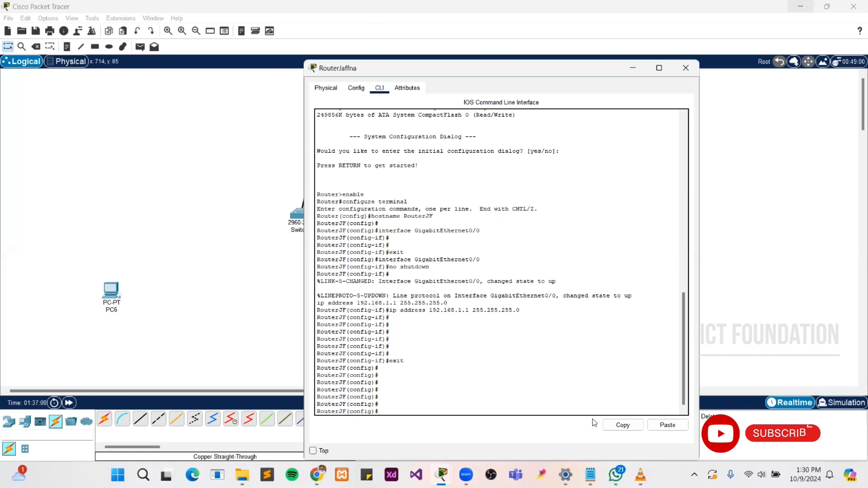
Step: Bring up the ssh notes in Notepad and place the router's command-line window beside the note text
{"action": "key", "text": "alt+Tab"}
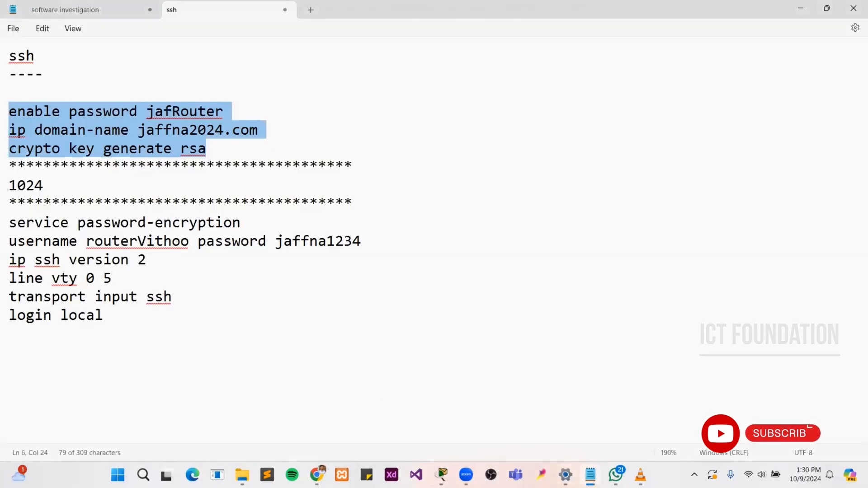
{"action": "mouse_move", "coordinate": [441, 475]}
{"action": "left_click", "coordinate": [510, 424]}
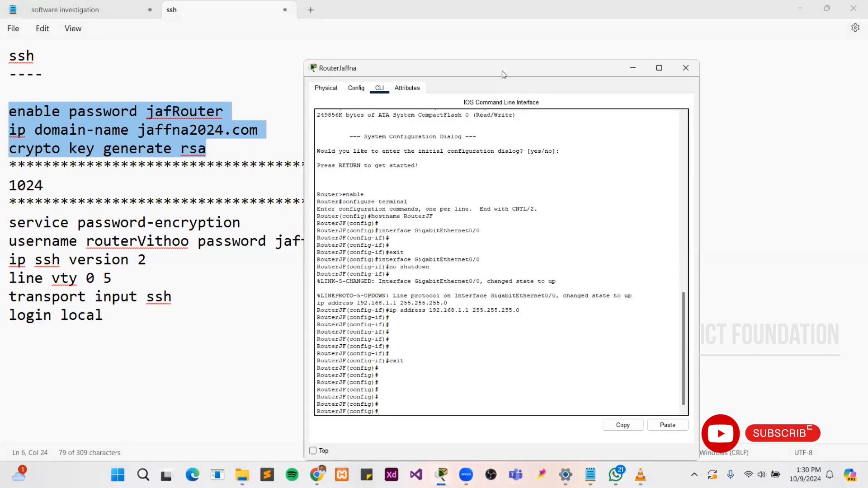
{"action": "left_click_drag", "start_coordinate": [503, 74], "coordinate": [599, 34]}
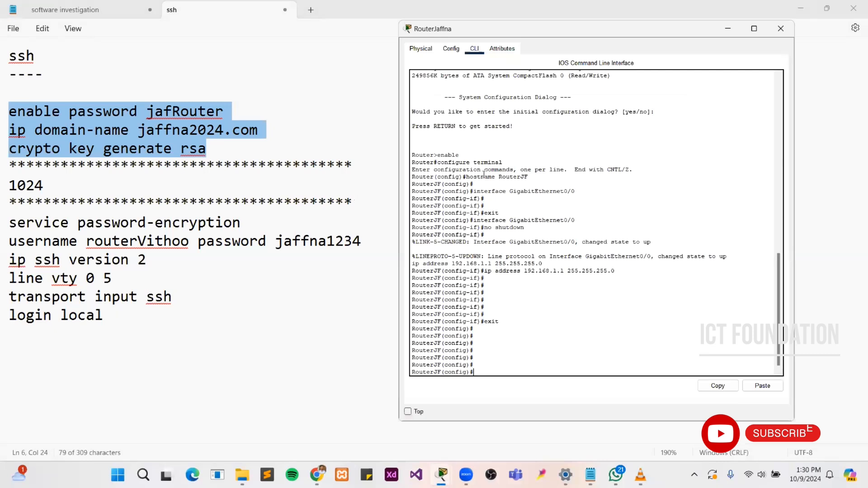
Step: In the Notepad ssh notes, copy the enable password, ip domain-name and crypto key generate rsa command lines
{"action": "left_click", "coordinate": [222, 145]}
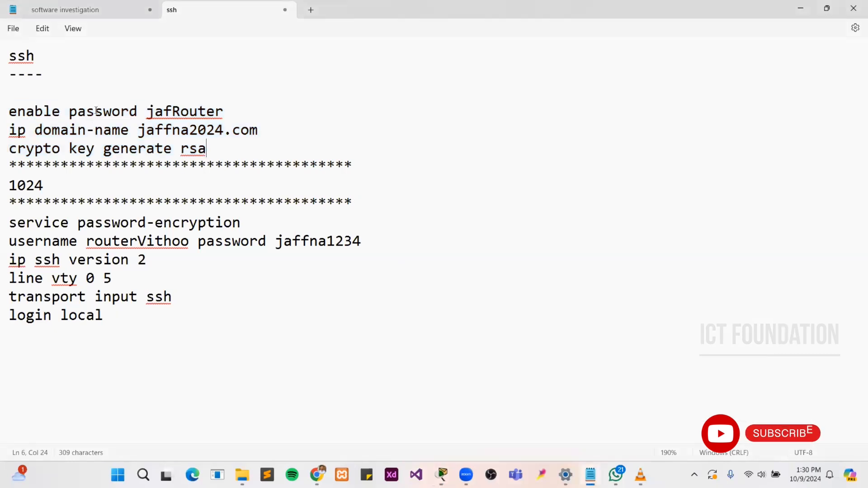
{"action": "left_click_drag", "start_coordinate": [226, 112], "coordinate": [148, 113]}
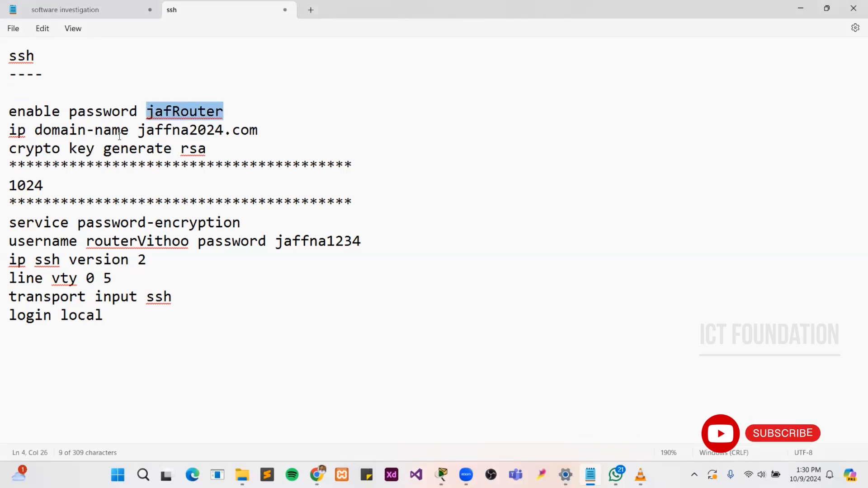
{"action": "left_click_drag", "start_coordinate": [139, 131], "coordinate": [258, 135]}
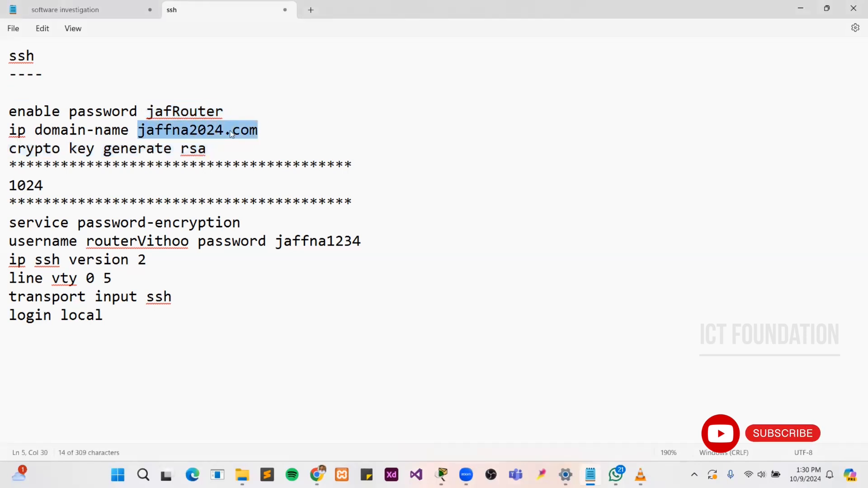
{"action": "left_click", "coordinate": [211, 151]}
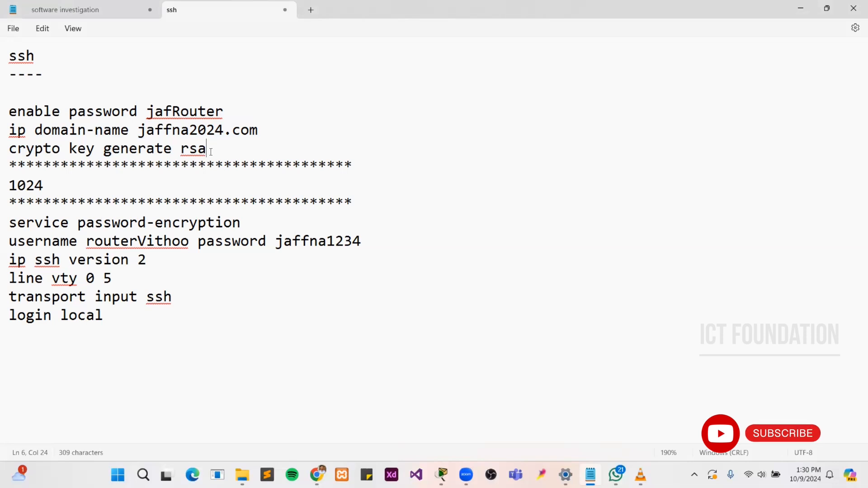
{"action": "left_click_drag", "start_coordinate": [211, 151], "coordinate": [13, 113]}
{"action": "key", "text": "ctrl+c"}
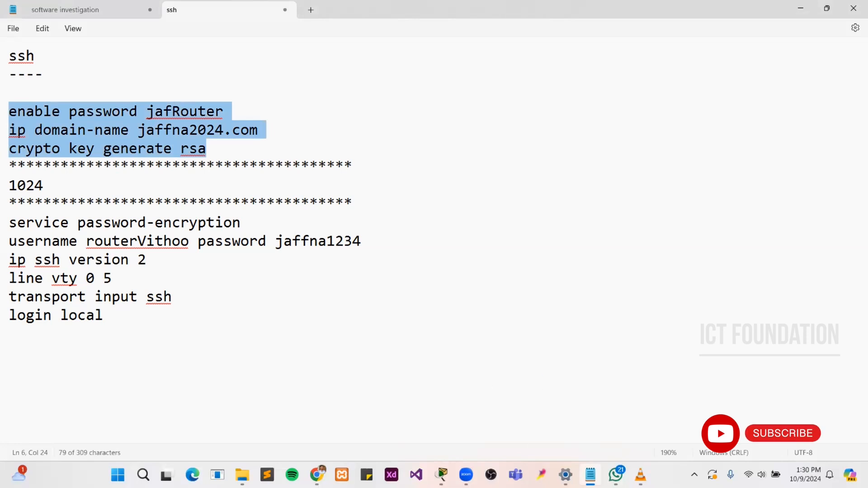
Step: Paste the enable password, domain name jaffna2024.com and RSA key commands into the router's command line, using a 1024-bit modulus
{"action": "left_click", "coordinate": [442, 475]}
{"action": "left_click", "coordinate": [503, 419]}
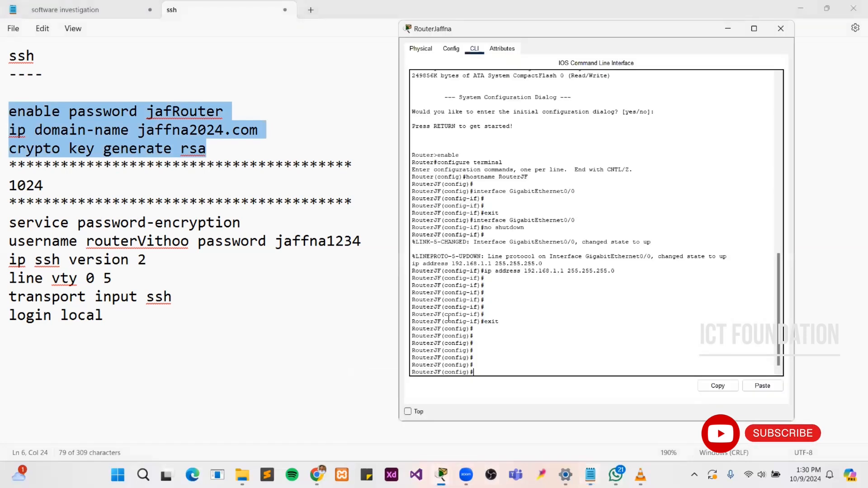
{"action": "right_click", "coordinate": [505, 377]}
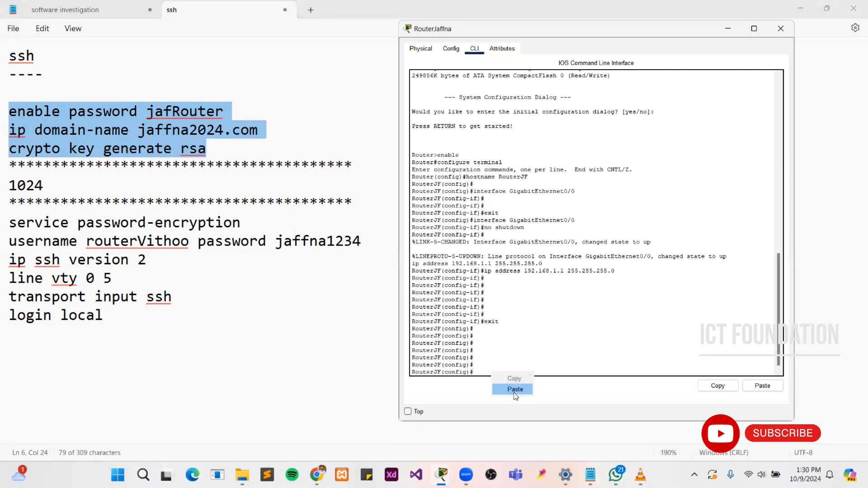
{"action": "left_click", "coordinate": [514, 393]}
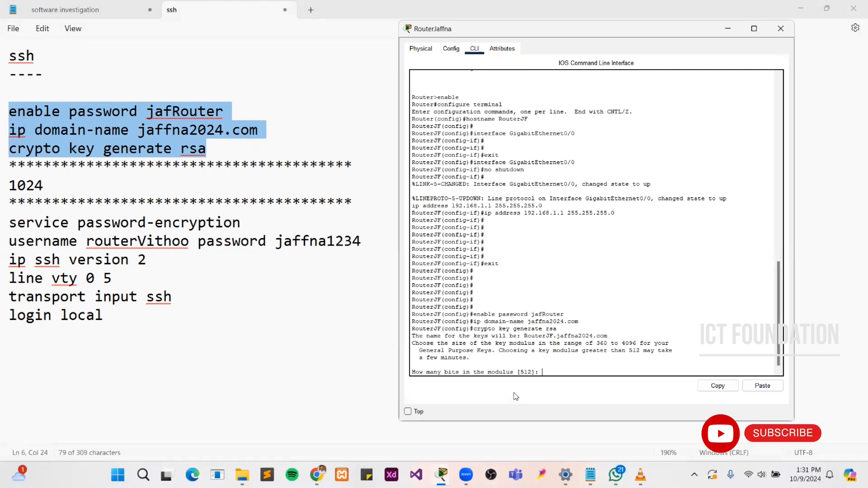
{"action": "type", "text": "1024"}
{"action": "key", "text": "Return"}
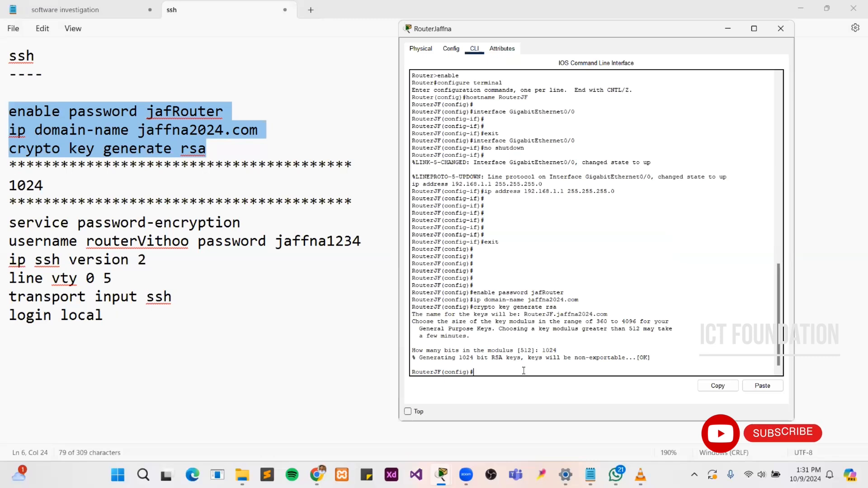
Step: Copy the service password-encryption line from the Notepad ssh notes and run it in the router's command line
{"action": "left_click", "coordinate": [245, 225]}
{"action": "left_click_drag", "start_coordinate": [245, 224], "coordinate": [23, 234]}
{"action": "key", "text": "ctrl+c"}
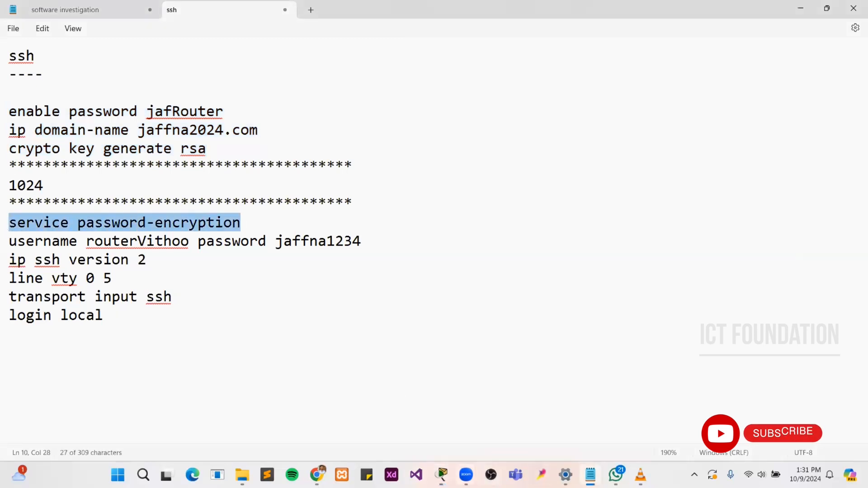
{"action": "mouse_move", "coordinate": [437, 475]}
{"action": "left_click", "coordinate": [502, 413]}
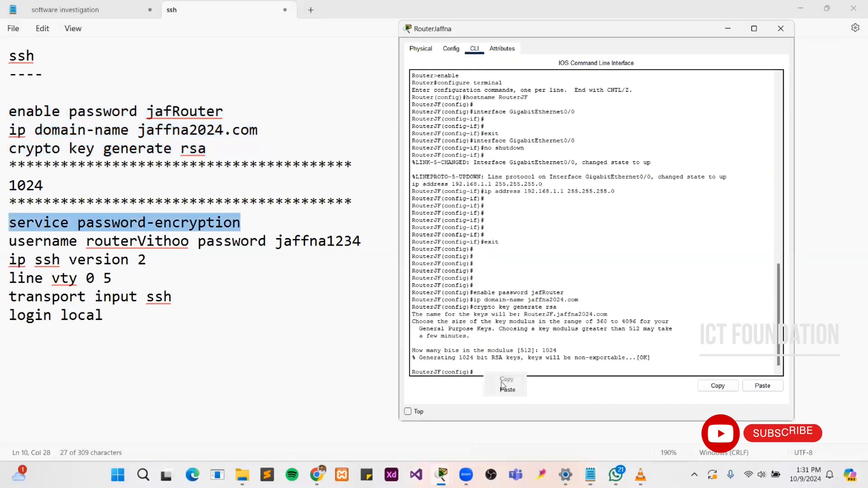
{"action": "key", "text": "ctrl+v"}
{"action": "key", "text": "Return"}
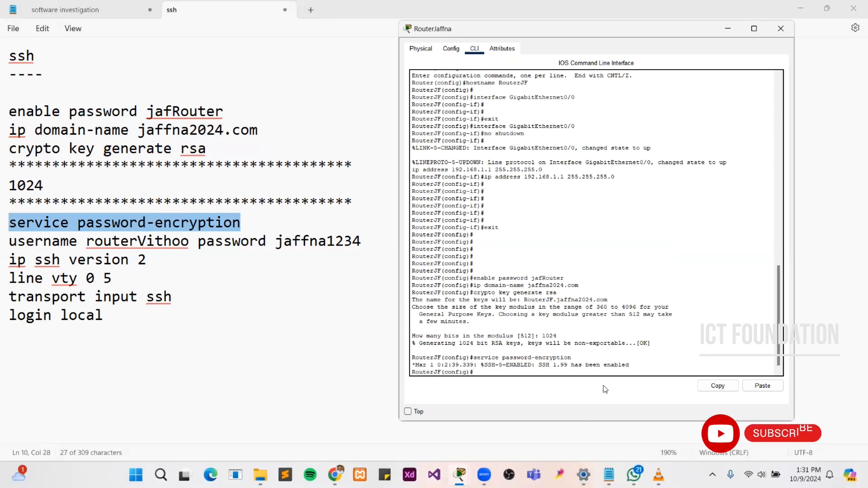
Step: Copy the username and password line from the ssh notes and run it on the router to create the local login account
{"action": "left_click", "coordinate": [279, 247]}
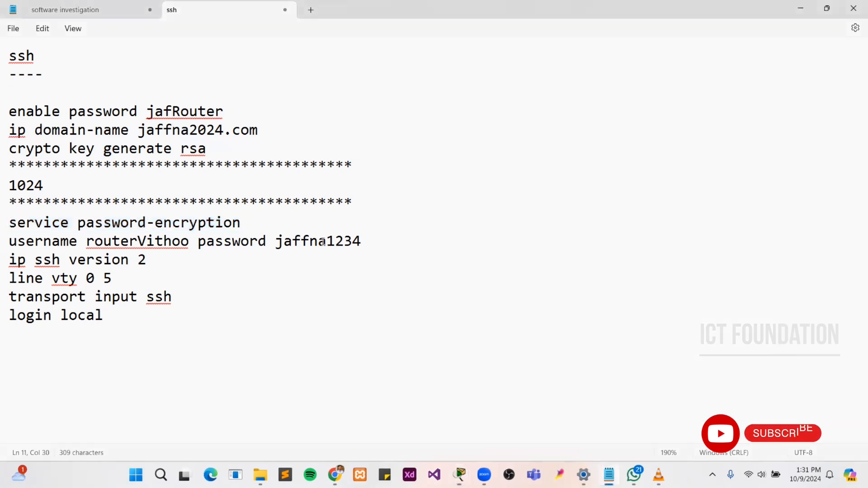
{"action": "left_click_drag", "start_coordinate": [292, 241], "coordinate": [318, 241]}
{"action": "left_click_drag", "start_coordinate": [372, 243], "coordinate": [6, 250]}
{"action": "key", "text": "ctrl+c"}
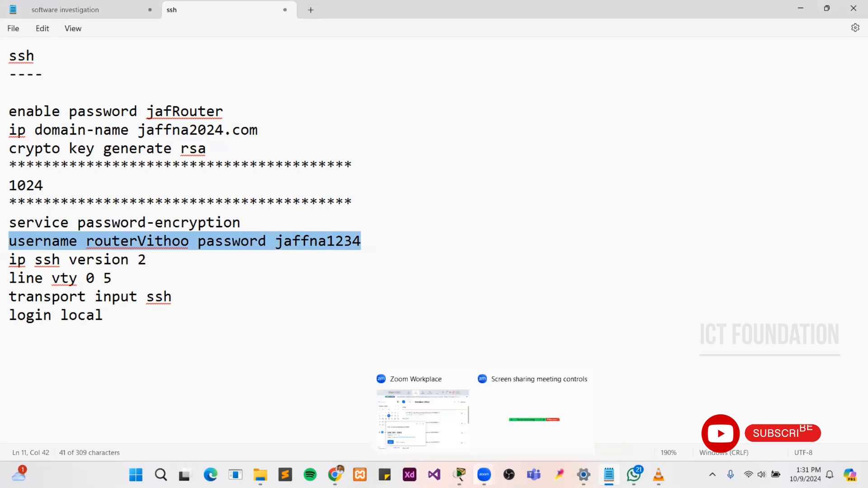
{"action": "mouse_move", "coordinate": [634, 476]}
{"action": "mouse_move", "coordinate": [460, 475]}
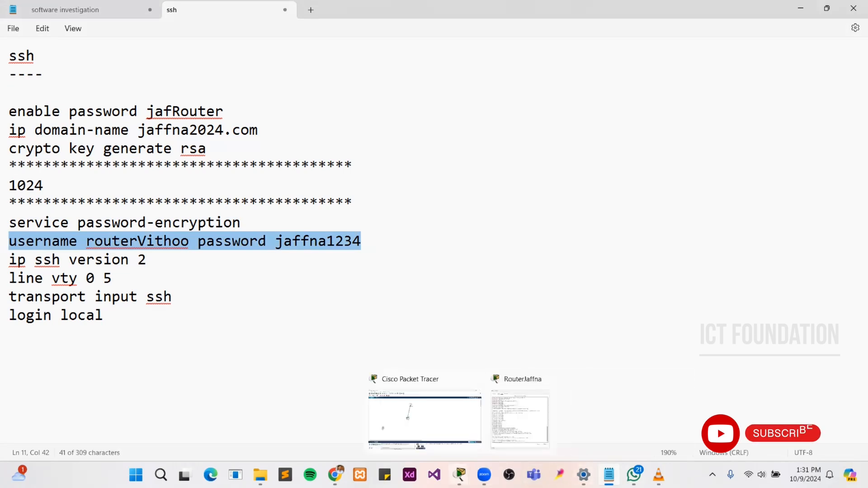
{"action": "left_click", "coordinate": [520, 419]}
{"action": "right_click", "coordinate": [499, 375]}
{"action": "left_click", "coordinate": [506, 385]}
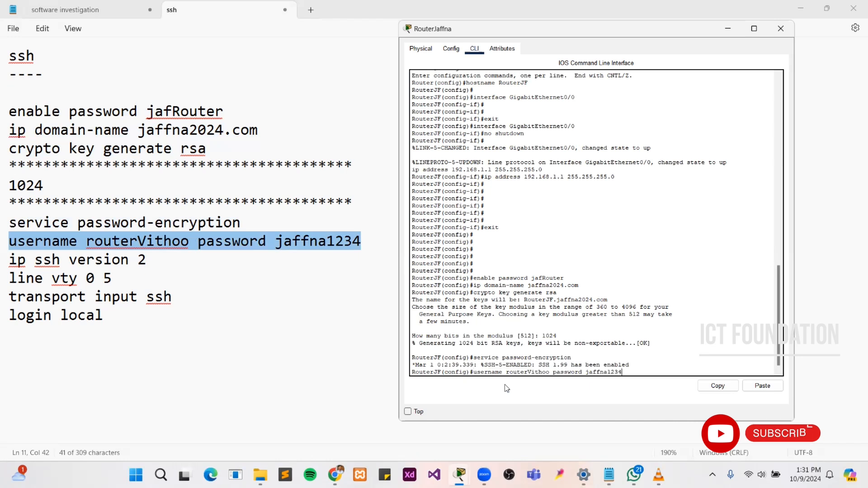
{"action": "key", "text": "Return"}
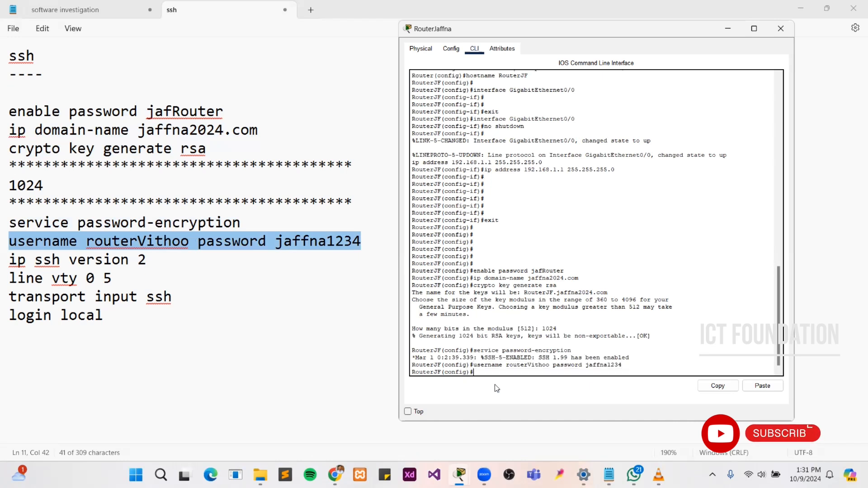
Step: Copy ip ssh version 2 from the ssh notes and run it in the router's command line
{"action": "left_click", "coordinate": [159, 281]}
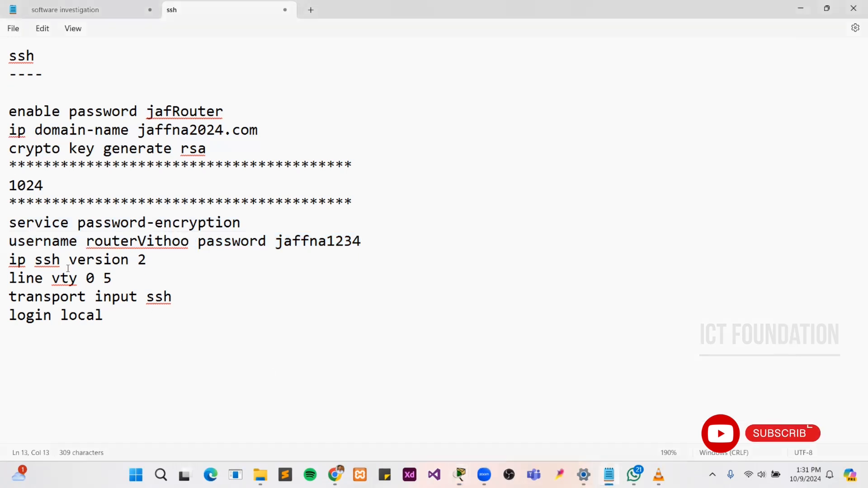
{"action": "left_click_drag", "start_coordinate": [148, 260], "coordinate": [4, 262]}
{"action": "key", "text": "ctrl+c"}
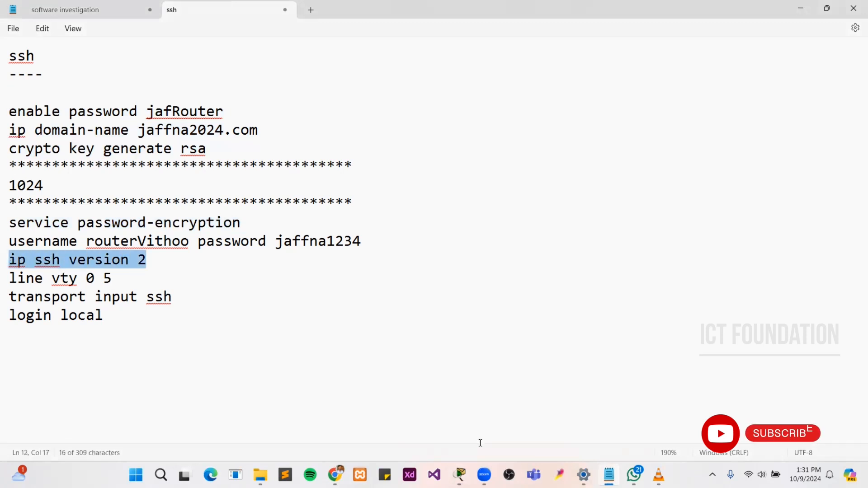
{"action": "mouse_move", "coordinate": [460, 475]}
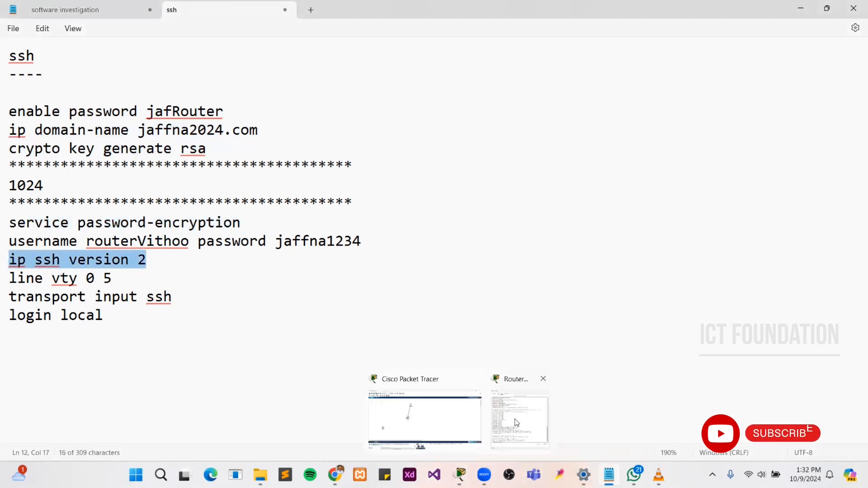
{"action": "left_click", "coordinate": [531, 409]}
{"action": "right_click", "coordinate": [484, 368]}
{"action": "left_click", "coordinate": [504, 390]}
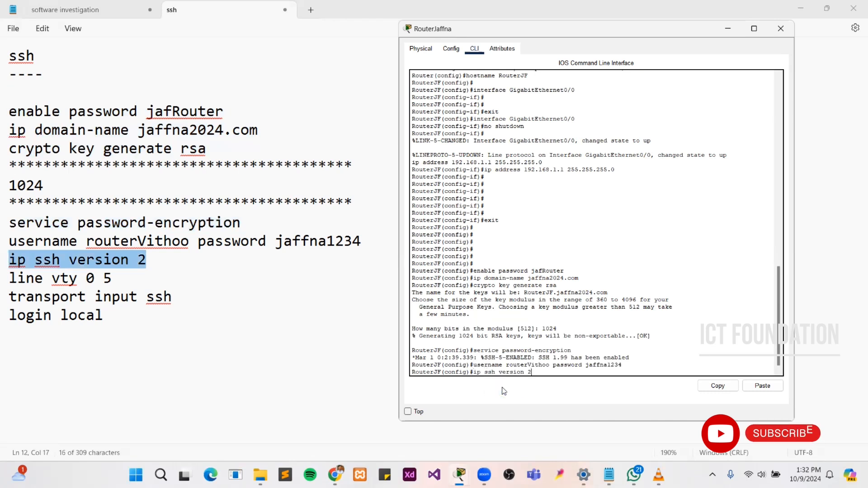
{"action": "key", "text": "Return"}
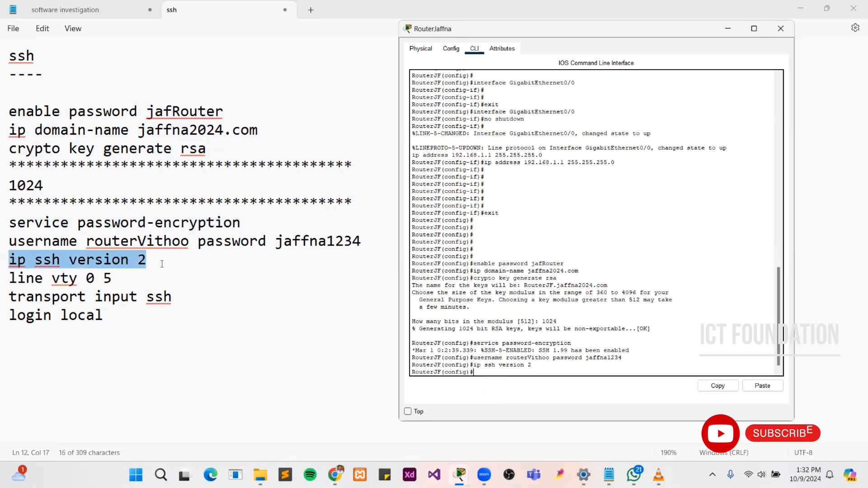
Step: Copy line vty 0 5 from the ssh notes and run it on the router to enter line configuration
{"action": "left_click", "coordinate": [177, 300]}
{"action": "left_click_drag", "start_coordinate": [8, 279], "coordinate": [118, 280]}
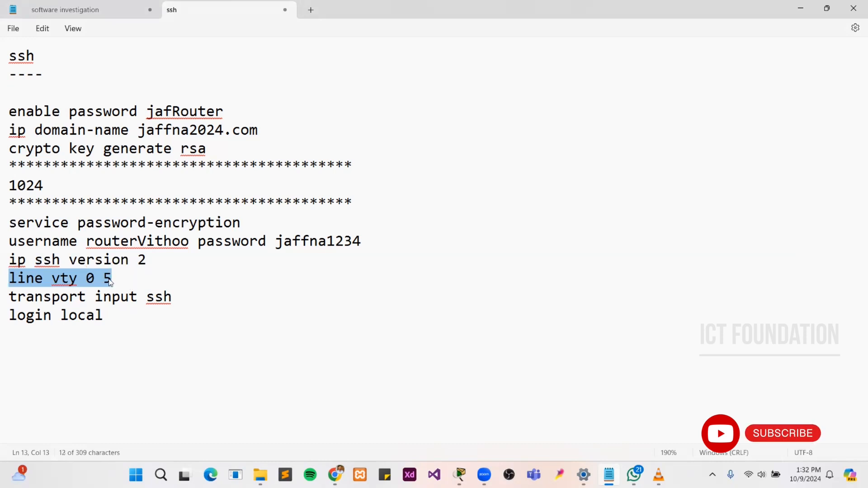
{"action": "left_click_drag", "start_coordinate": [110, 282], "coordinate": [8, 279]}
{"action": "key", "text": "ctrl+c"}
{"action": "mouse_move", "coordinate": [468, 469]}
{"action": "left_click", "coordinate": [524, 418]}
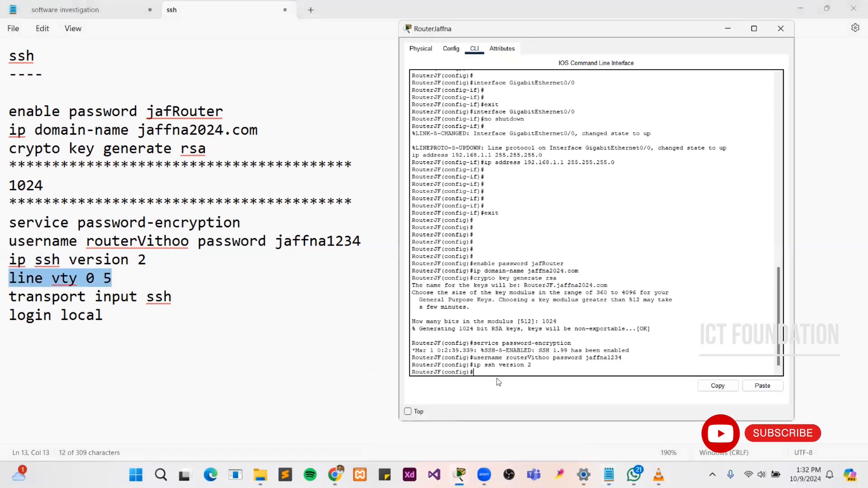
{"action": "left_click", "coordinate": [516, 390]}
Step: Configure the router's vty lines with transport input ssh, correcting the spacing of the pasted line, and with login local
{"action": "left_click", "coordinate": [240, 324]}
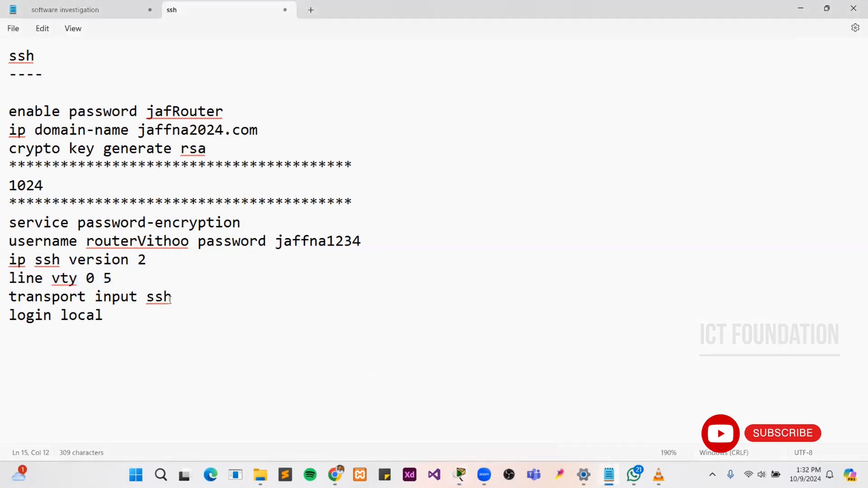
{"action": "left_click_drag", "start_coordinate": [181, 298], "coordinate": [2, 299]}
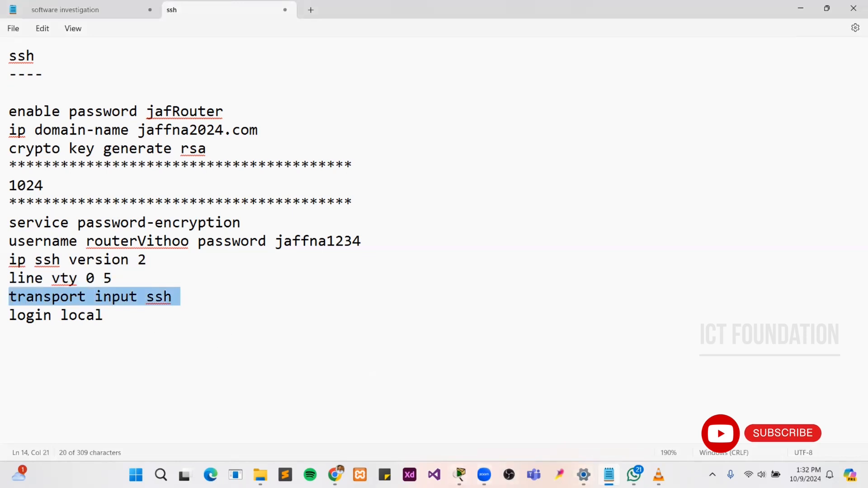
{"action": "mouse_move", "coordinate": [459, 474]}
{"action": "left_click", "coordinate": [520, 407]}
{"action": "right_click", "coordinate": [503, 371]}
{"action": "left_click", "coordinate": [525, 386]}
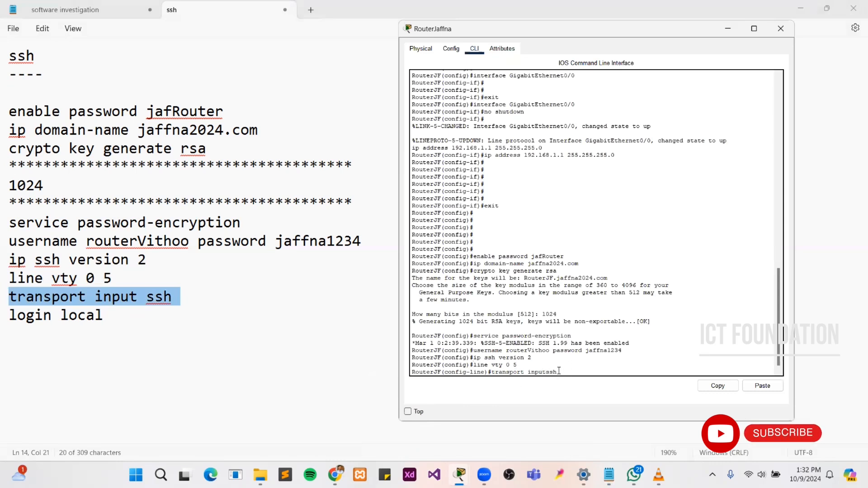
{"action": "key", "text": "BackSpace"}
{"action": "key", "text": "BackSpace"}
{"action": "key", "text": "BackSpace"}
{"action": "type", "text": "ssh"}
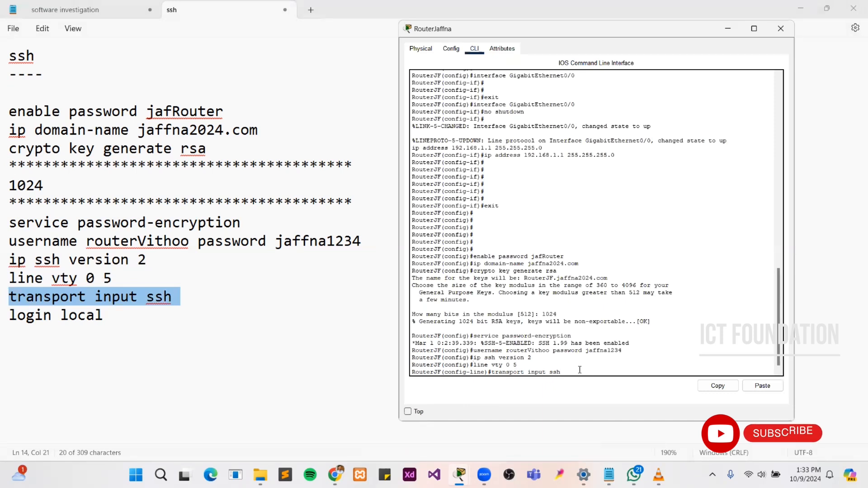
{"action": "key", "text": "Return"}
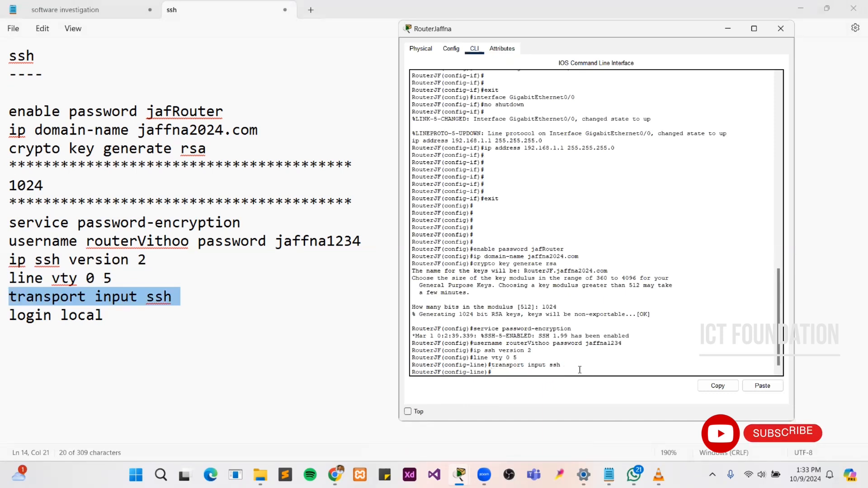
{"action": "type", "text": "login local"}
{"action": "key", "text": "Return"}
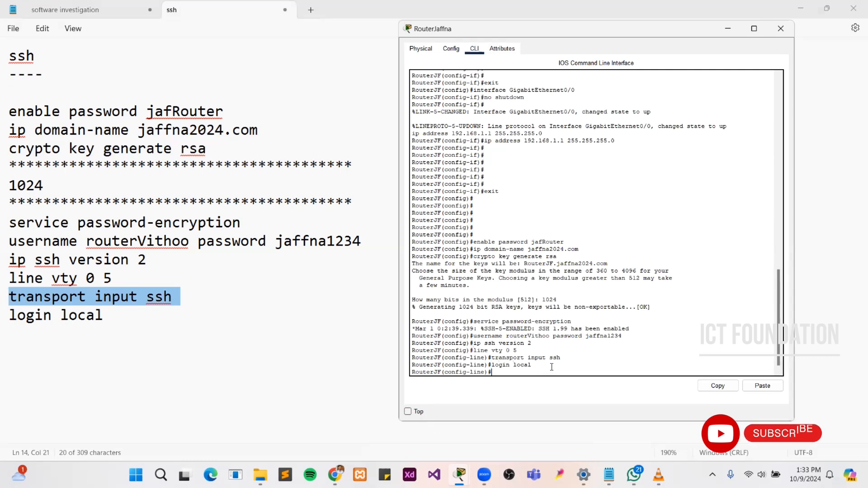
Step: End configuration mode, save the router's configuration with write, and close the router window
{"action": "type", "text": "end"}
{"action": "key", "text": "Return"}
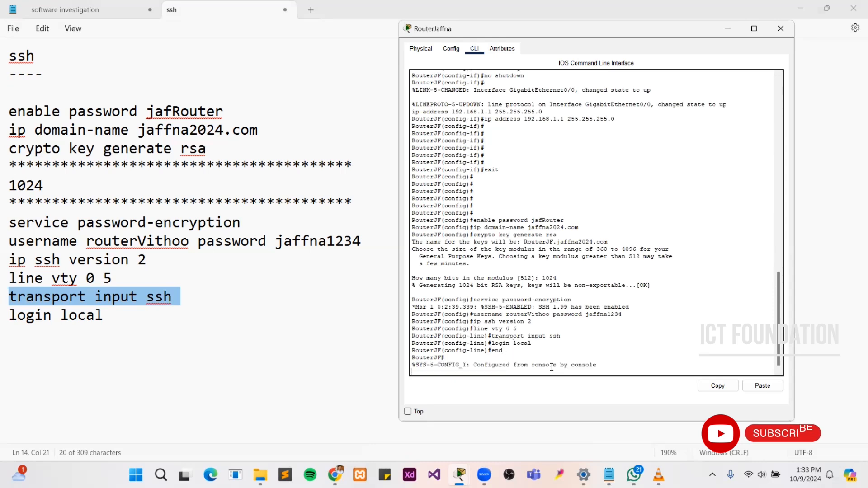
{"action": "type", "text": "write"}
{"action": "key", "text": "Return"}
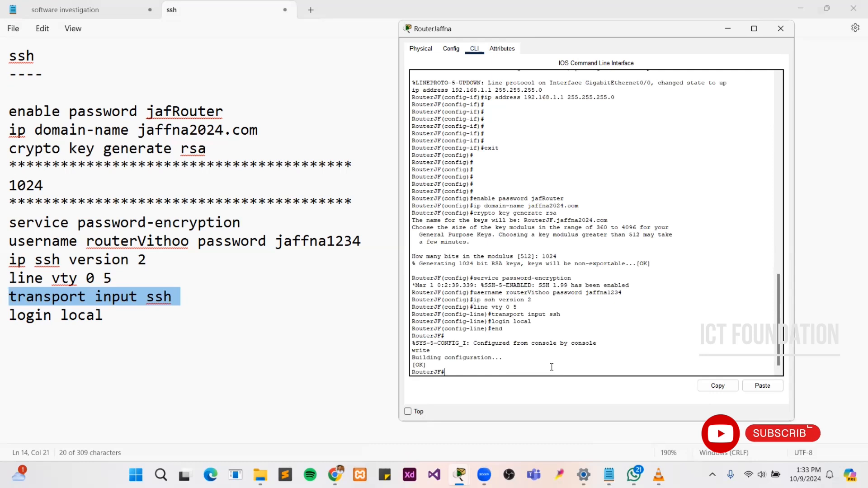
{"action": "left_click", "coordinate": [781, 29]}
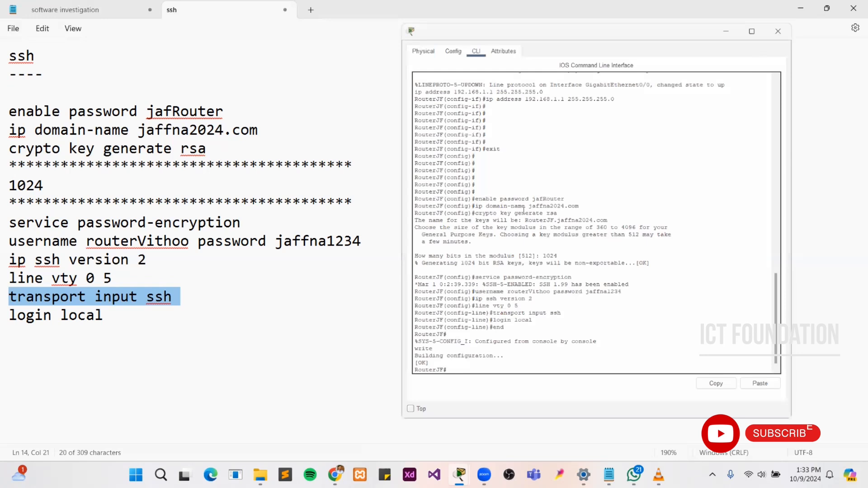
Step: Switch to the Cisco Packet Tracer workspace and connect Switch6 FastEthernet0/1 to PC6 FastEthernet0 with a Copper Straight-Through cable
{"action": "mouse_move", "coordinate": [459, 475]}
{"action": "left_click", "coordinate": [467, 434]}
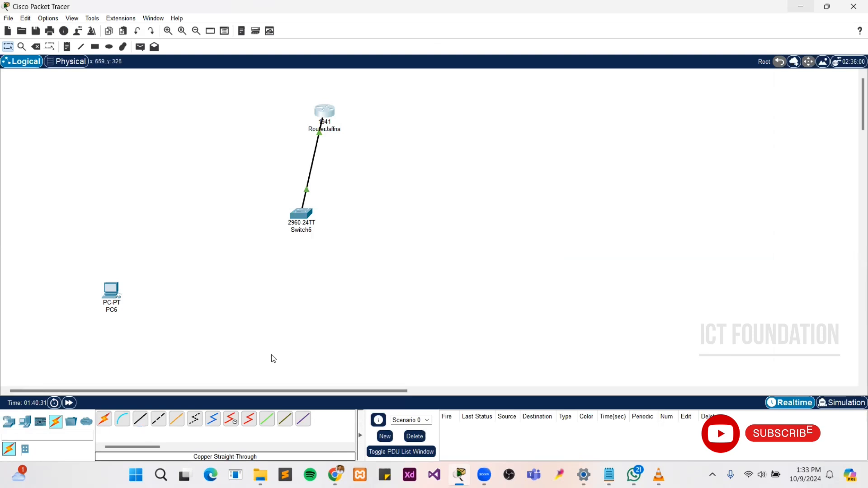
{"action": "left_click", "coordinate": [141, 419]}
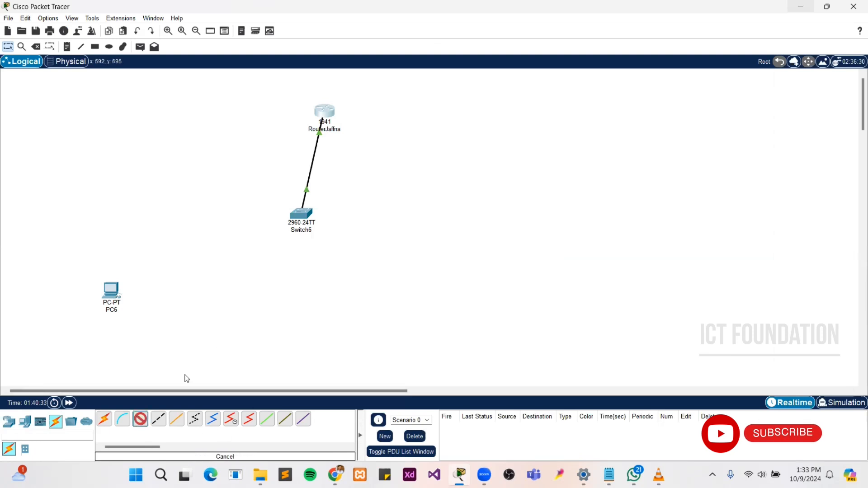
{"action": "left_click", "coordinate": [304, 220]}
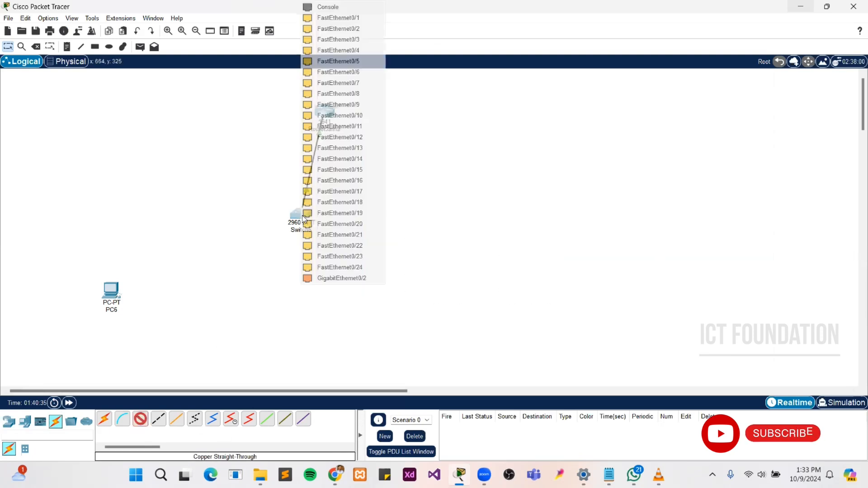
{"action": "left_click", "coordinate": [338, 17]}
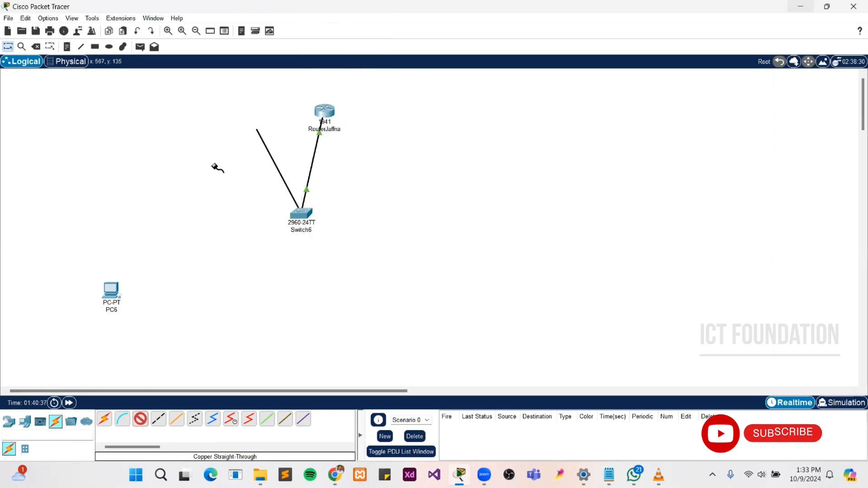
{"action": "left_click", "coordinate": [115, 288]}
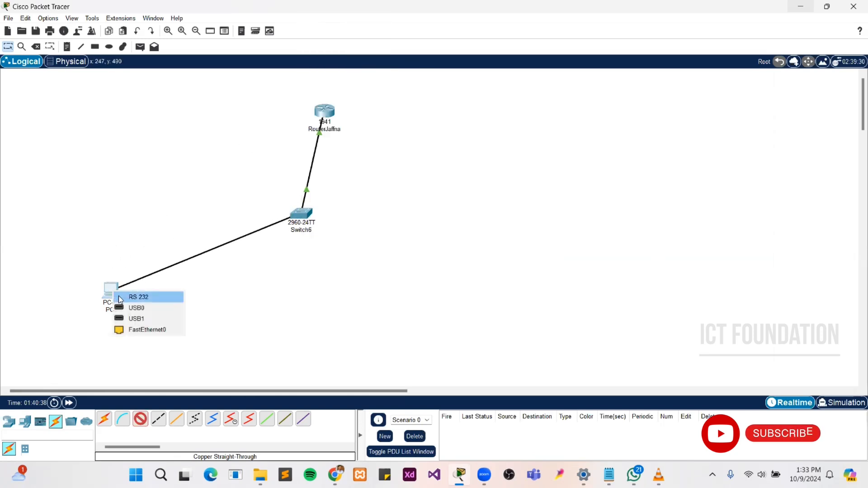
{"action": "left_click", "coordinate": [134, 331]}
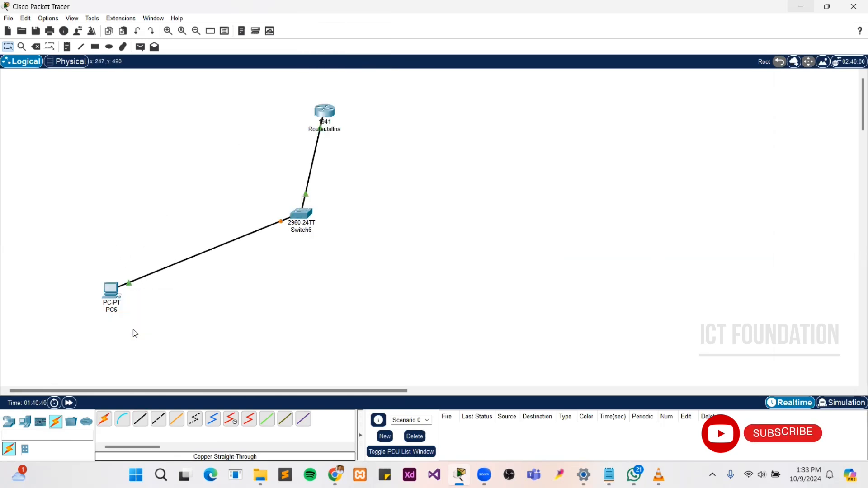
Step: In PC6's IP configuration, set the static IPv4 address to 192.168.1.2 with subnet mask 255.255.255.0
{"action": "left_click", "coordinate": [110, 288]}
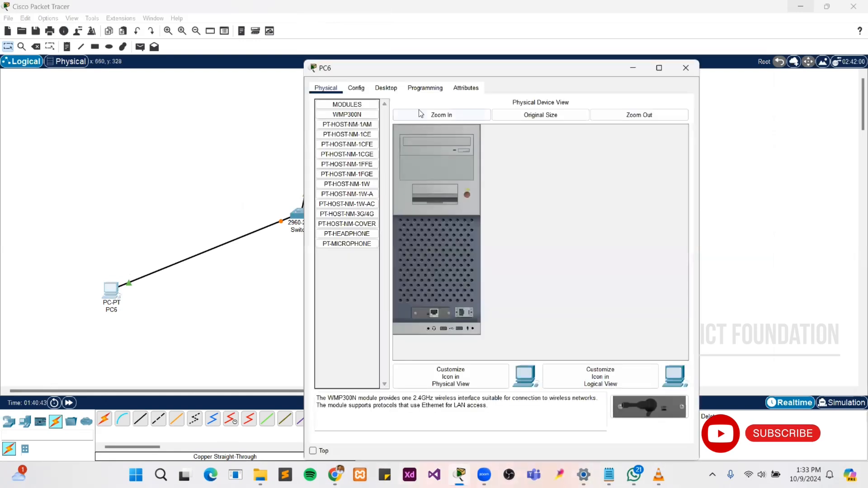
{"action": "left_click", "coordinate": [386, 89]}
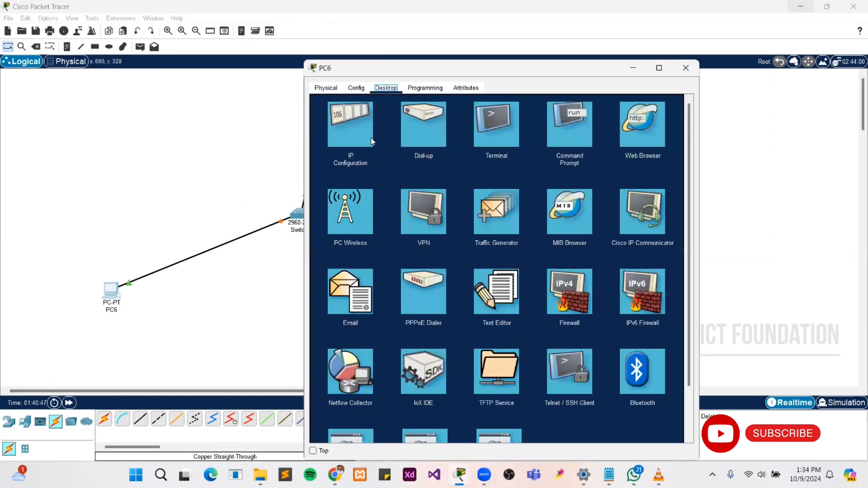
{"action": "left_click", "coordinate": [353, 134]}
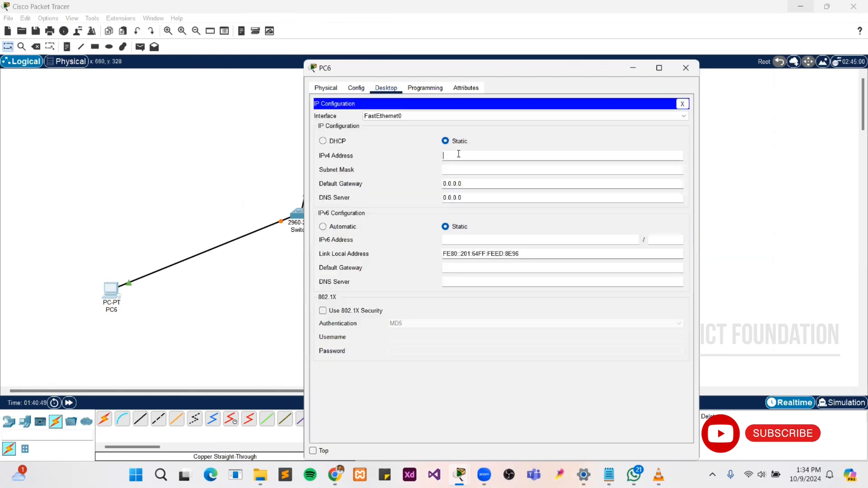
{"action": "left_click", "coordinate": [459, 154]}
{"action": "type", "text": "192.168.1.2"}
{"action": "left_click", "coordinate": [465, 170]}
Step: Set PC6's IPv4 default gateway to 192.168.1.1
{"action": "left_click", "coordinate": [467, 185]}
{"action": "key", "text": "BackSpace"}
{"action": "key", "text": "BackSpace"}
{"action": "key", "text": "BackSpace"}
{"action": "key", "text": "BackSpace"}
{"action": "key", "text": "BackSpace"}
{"action": "key", "text": "BackSpace"}
{"action": "key", "text": "BackSpace"}
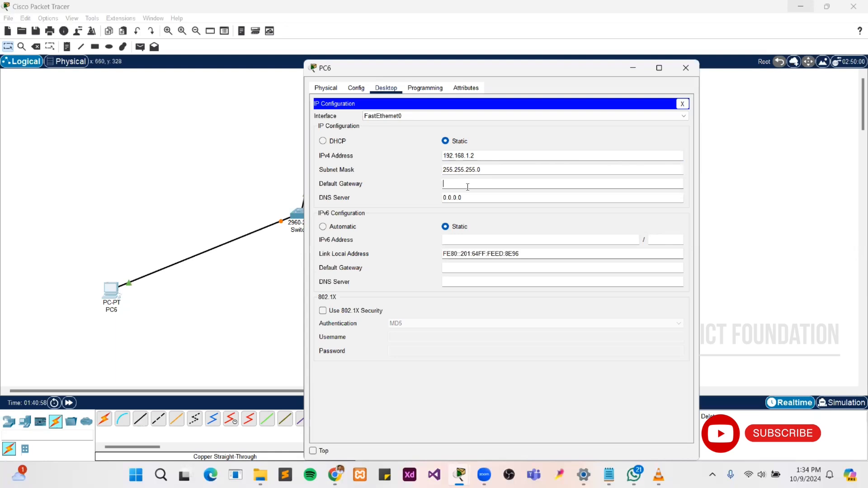
{"action": "type", "text": "192.168.1.1"}
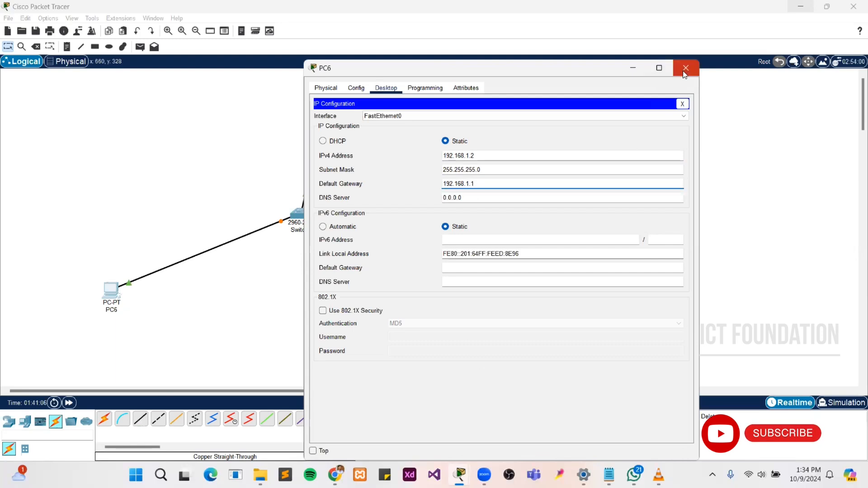
Step: Open PC6's Command Prompt and start an SSH connection with ssh -l to 192.168.1.1, using the router username from the Notepad notes
{"action": "left_click", "coordinate": [682, 104]}
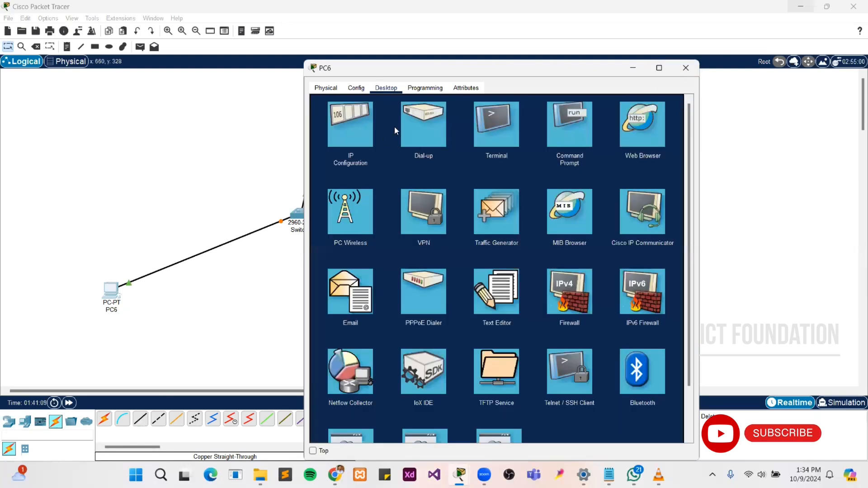
{"action": "left_click", "coordinate": [568, 130]}
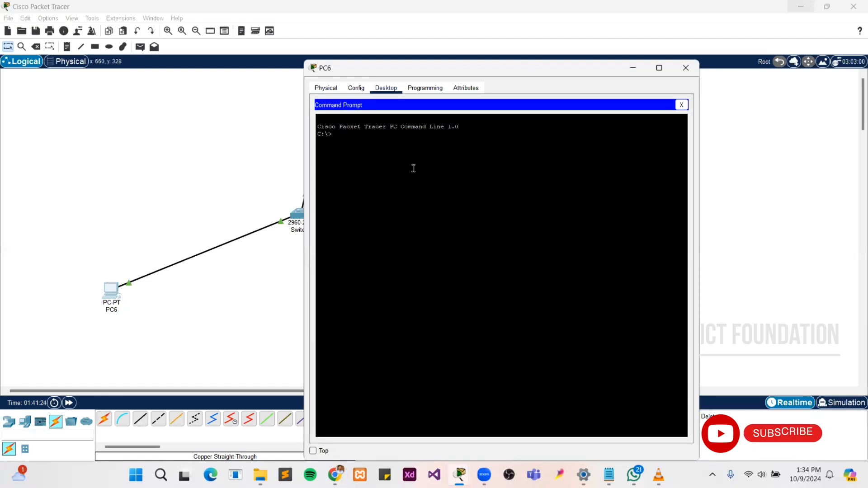
{"action": "type", "text": "ssh -l"}
{"action": "left_click", "coordinate": [609, 474]}
{"action": "left_click", "coordinate": [185, 244]}
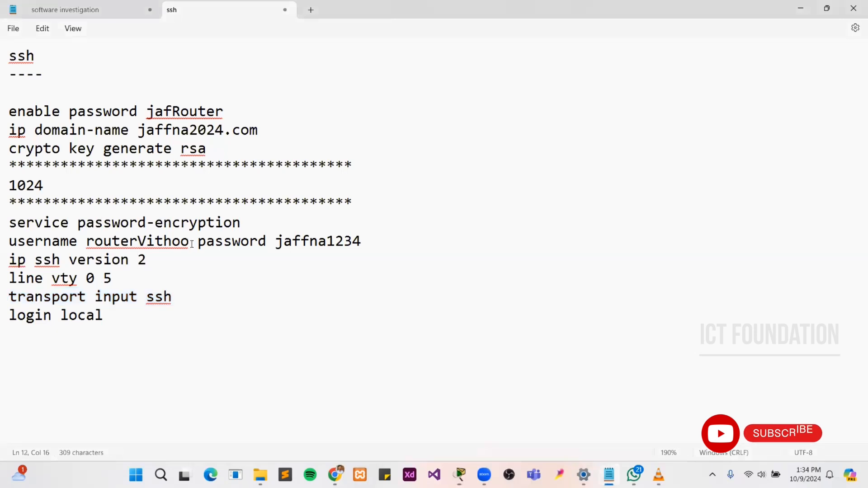
{"action": "left_click_drag", "start_coordinate": [182, 244], "coordinate": [86, 247]}
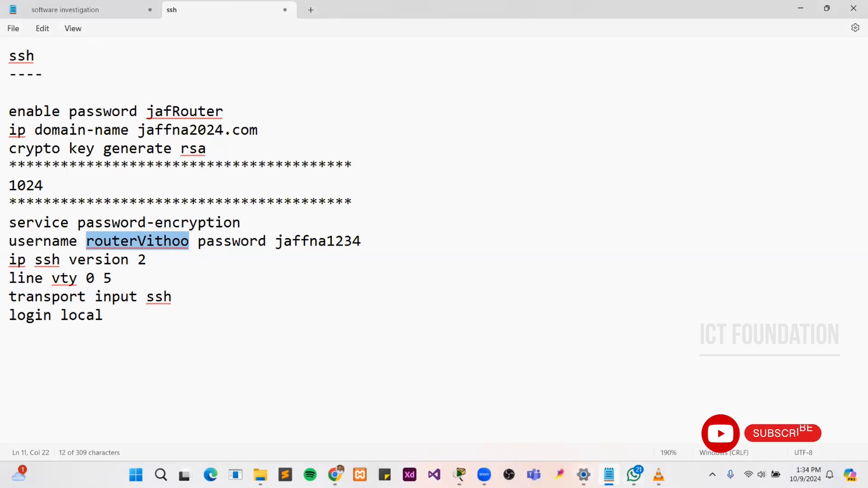
{"action": "mouse_move", "coordinate": [609, 475]}
{"action": "left_click", "coordinate": [460, 474]}
{"action": "type", "text": "ssh -l routerVithoo"}
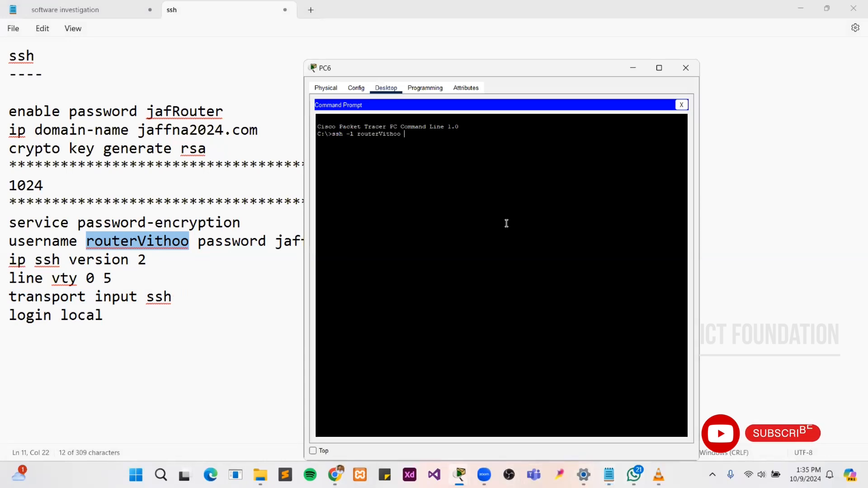
{"action": "type", "text": " 192.168.1.1"}
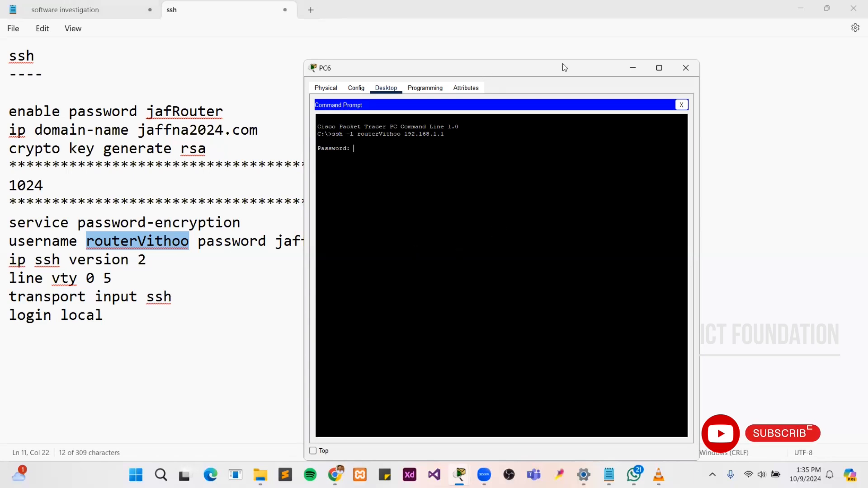
Step: Move the PC6 window clear of the notes and log in to the router by entering the SSH user's password
{"action": "left_click_drag", "start_coordinate": [485, 68], "coordinate": [562, 64]}
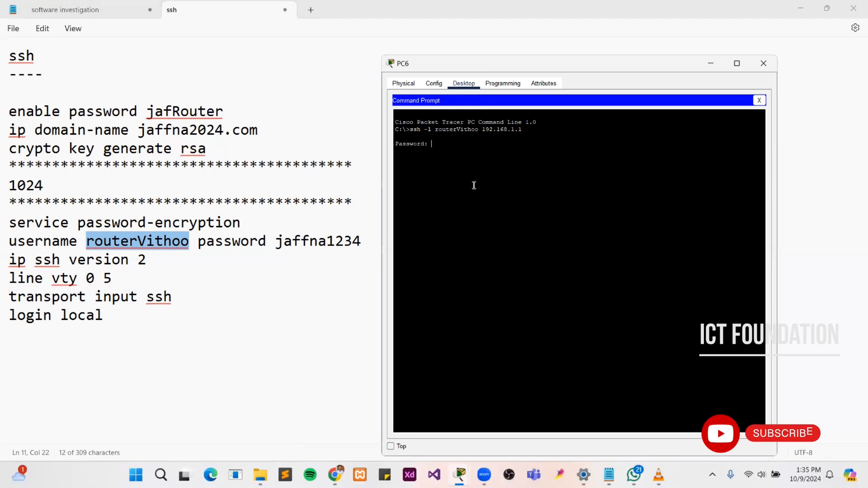
{"action": "key", "text": "Return"}
{"action": "key", "text": "Return"}
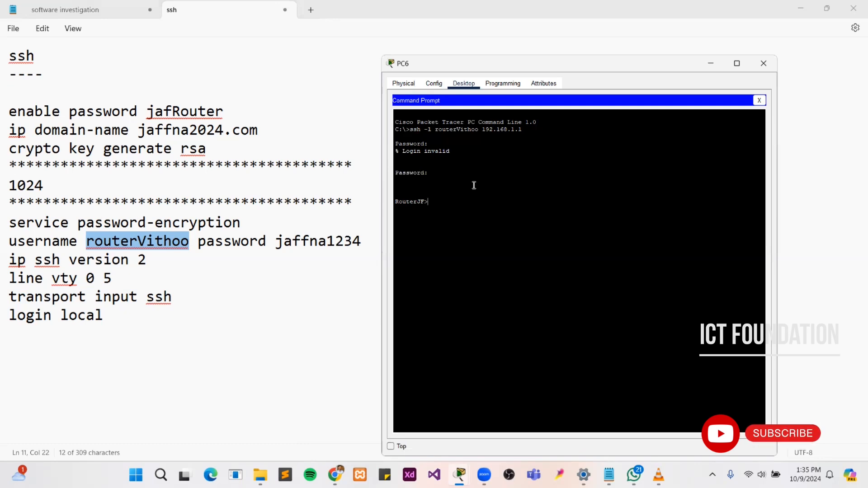
Step: Enter privileged EXEC mode on the router with enable, supplying the enable password
{"action": "type", "text": "nable"}
{"action": "key", "text": "Return"}
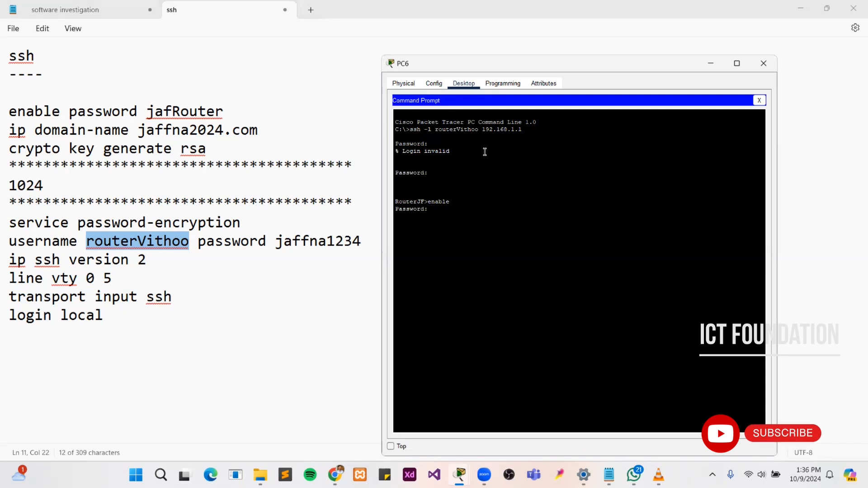
{"action": "key", "text": "Return"}
Step: Enter global configuration mode on the router through the SSH session with configure terminal
{"action": "type", "text": "confi"}
{"action": "key", "text": "Tab"}
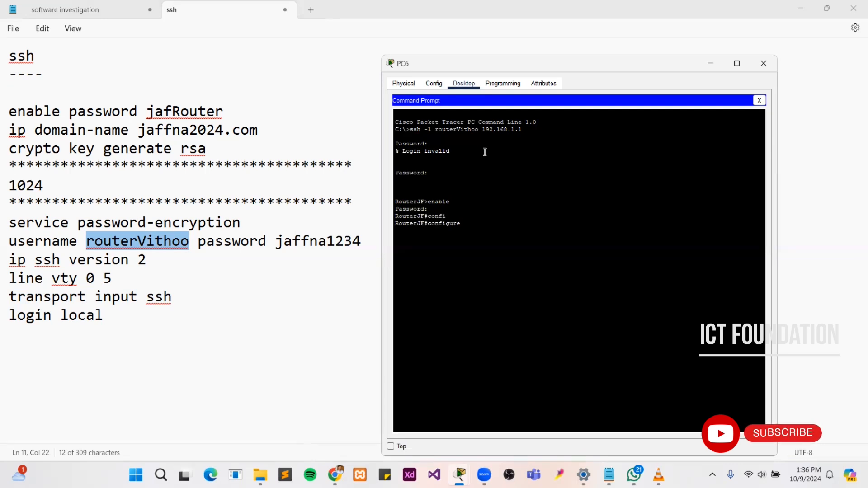
{"action": "type", "text": "term"}
{"action": "key", "text": "Tab"}
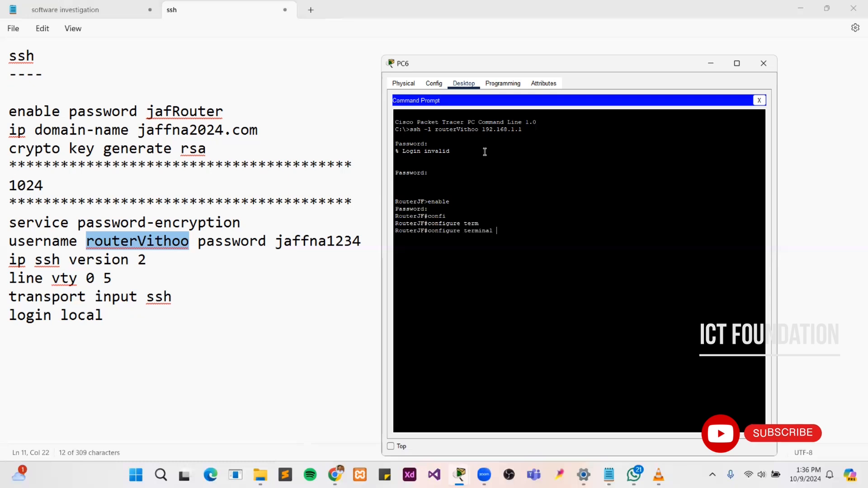
{"action": "key", "text": "Return"}
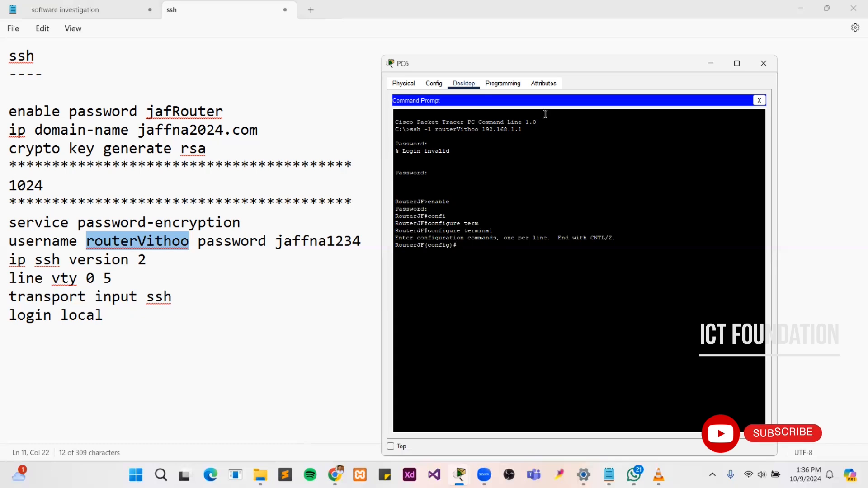
Step: Switch to the Cisco Packet Tracer workspace to view the network topology and return to PC6's Command Prompt
{"action": "mouse_move", "coordinate": [460, 474]}
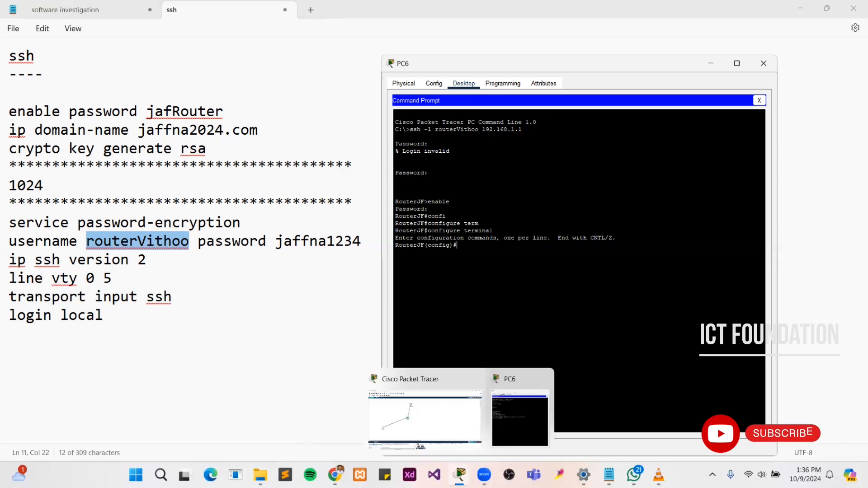
{"action": "left_click", "coordinate": [437, 430]}
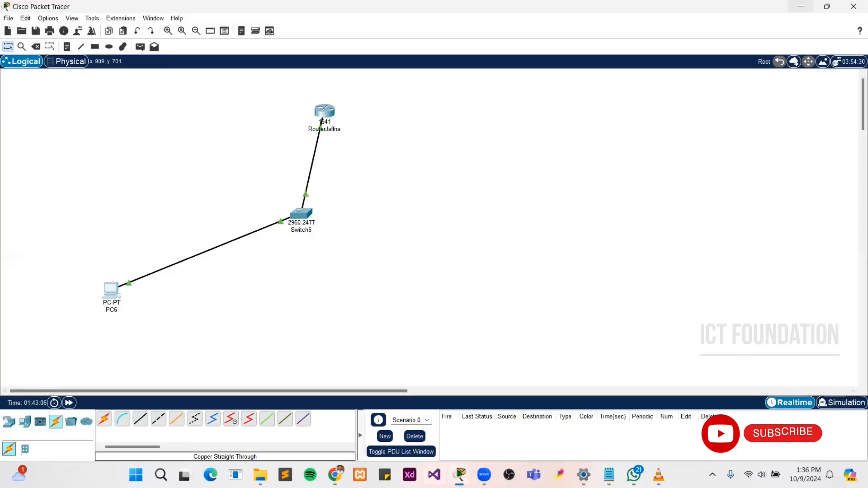
{"action": "mouse_move", "coordinate": [460, 475]}
{"action": "left_click", "coordinate": [525, 409]}
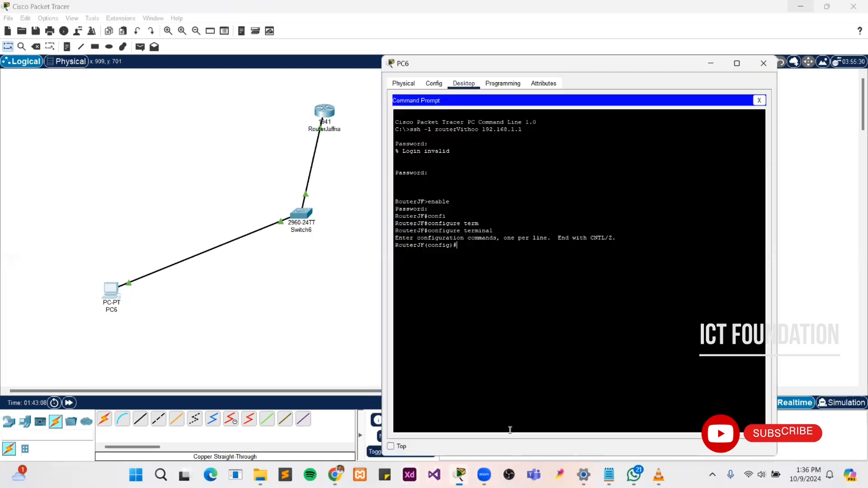